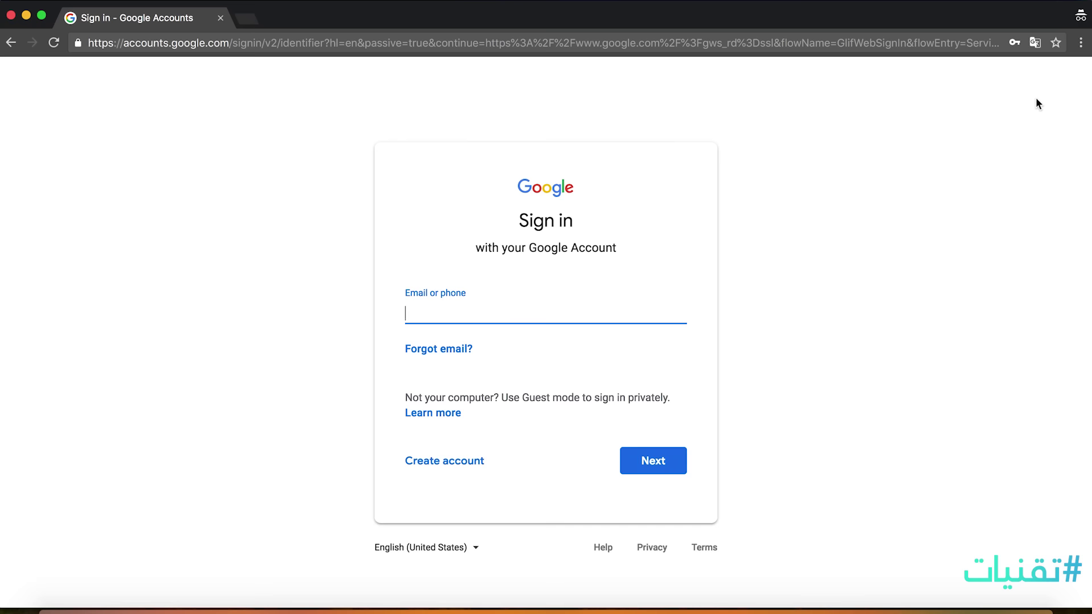
Step: Start a new Google account with a first name, last name and chosen username, and check the password rules
{"action": "left_click", "coordinate": [453, 461]}
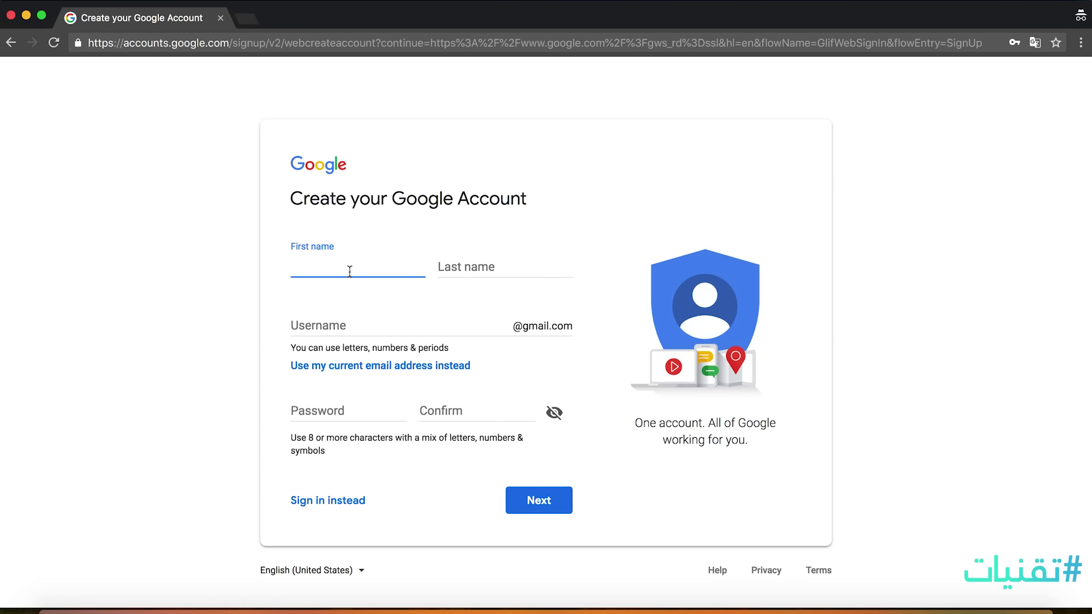
{"action": "type", "text": "adam"}
{"action": "key", "text": "Tab"}
{"action": "type", "text": "tech"}
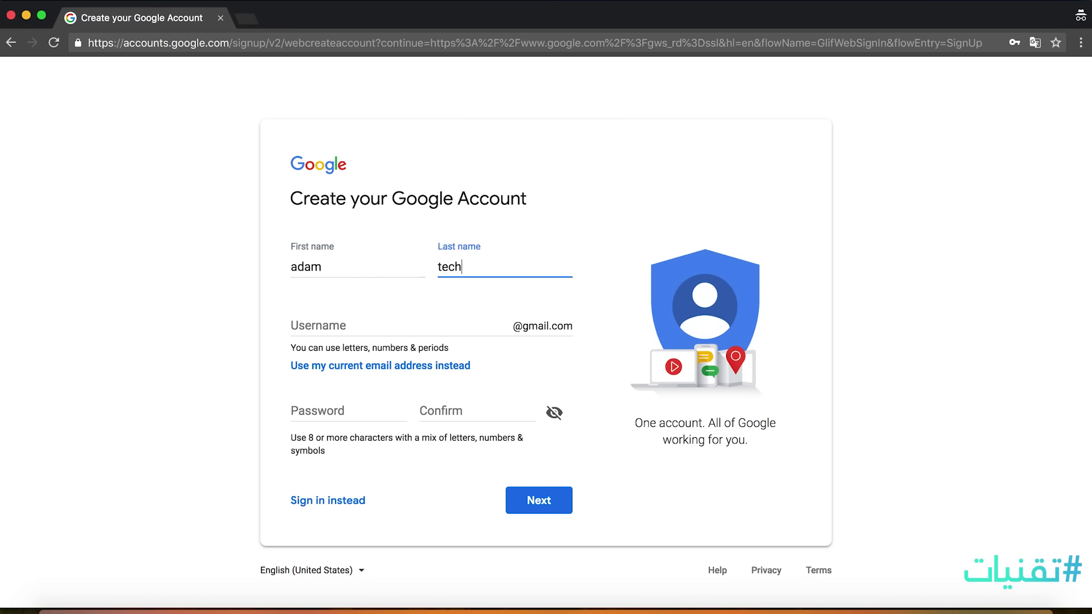
{"action": "key", "text": "Tab"}
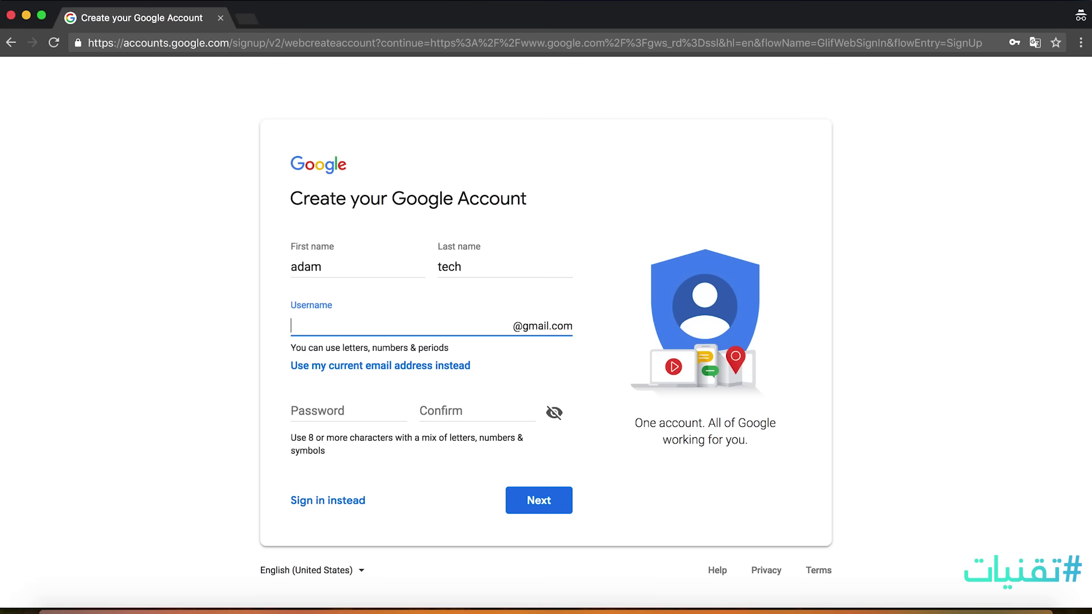
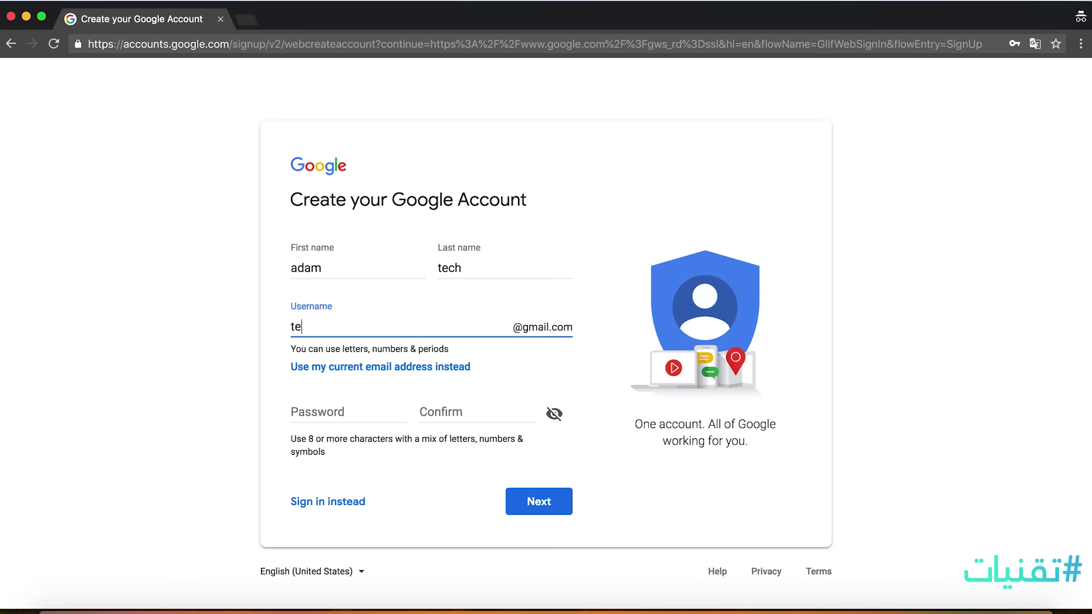
{"action": "left_click", "coordinate": [354, 335]}
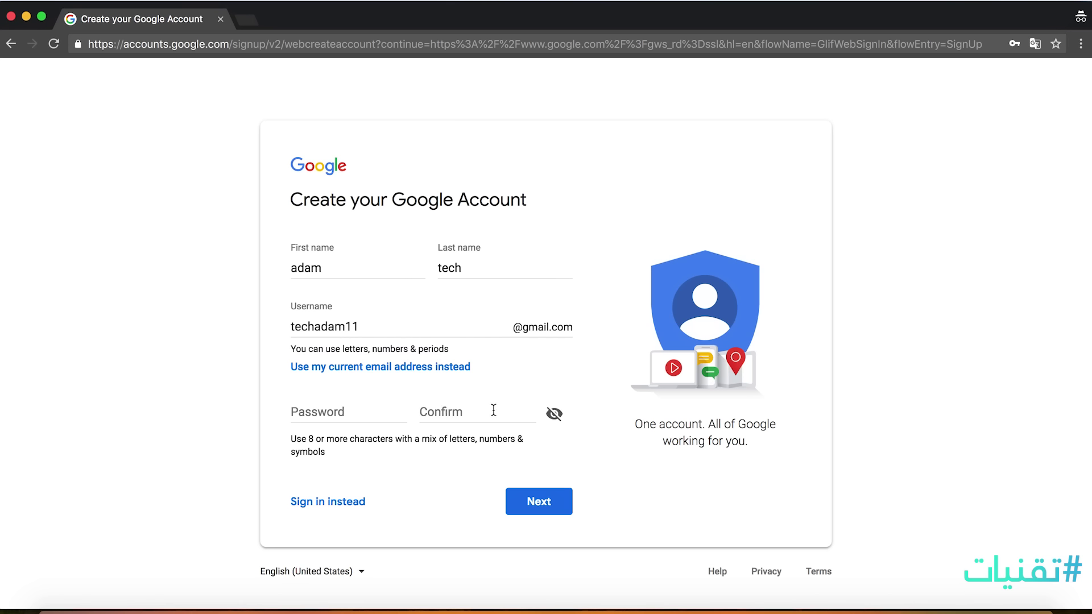
{"action": "left_click_drag", "start_coordinate": [290, 438], "coordinate": [482, 453]}
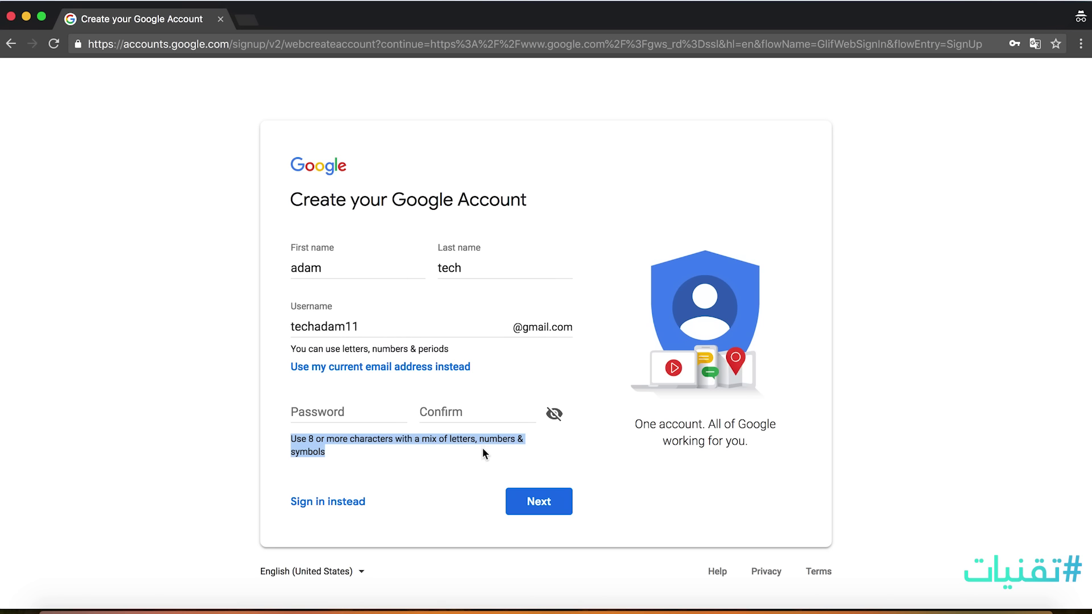
{"action": "left_click", "coordinate": [410, 444]}
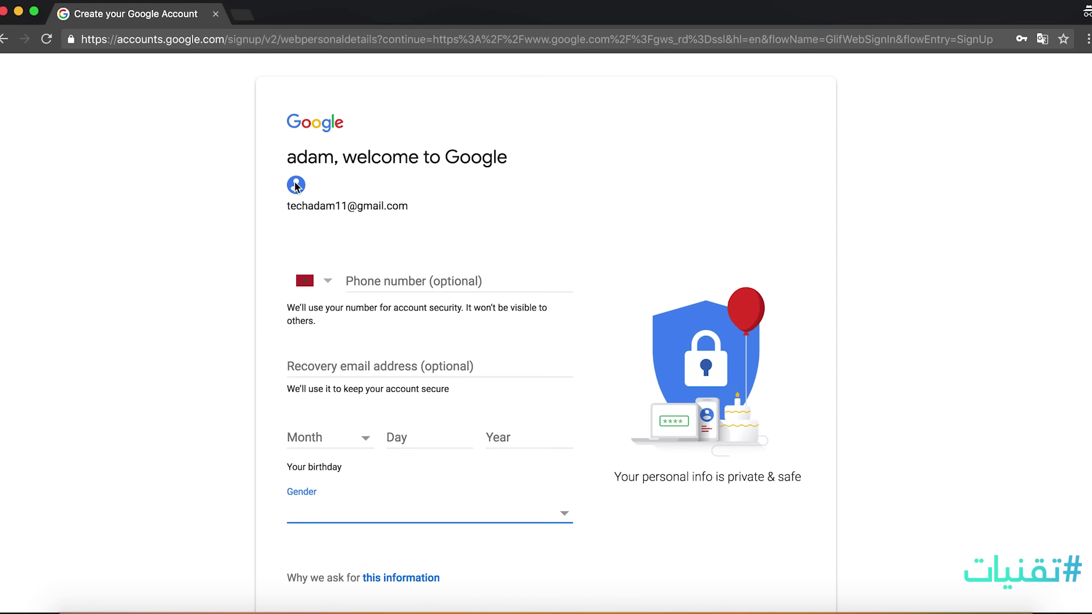
Step: Enter a Morocco (+212) phone number and a recovery e-mail, set gender to Male, and submit
{"action": "scroll", "coordinate": [297, 199], "scroll_direction": "down", "scroll_amount": 3}
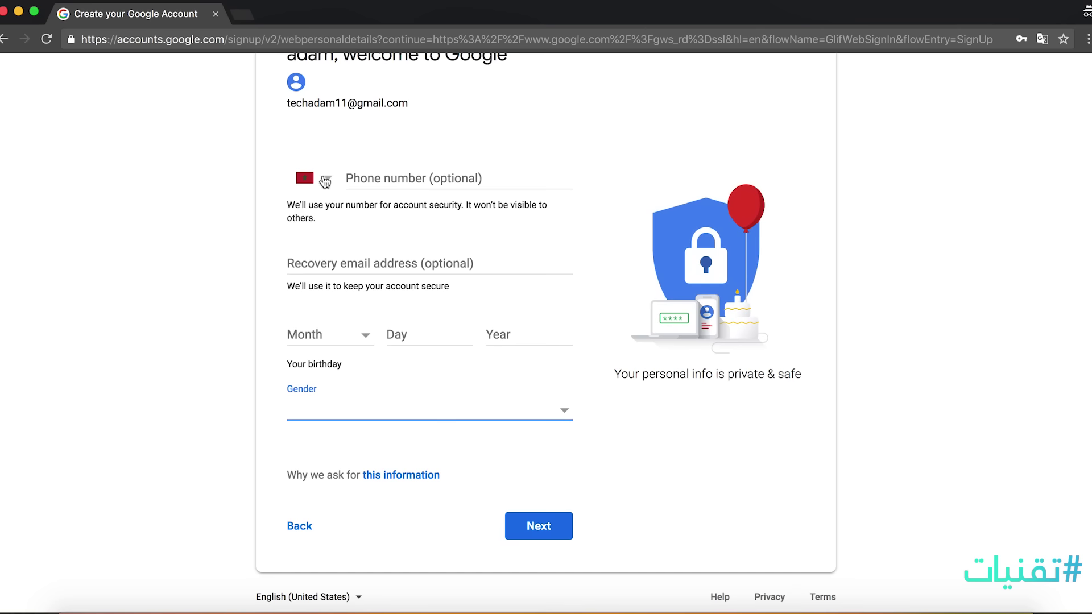
{"action": "left_click", "coordinate": [324, 181]}
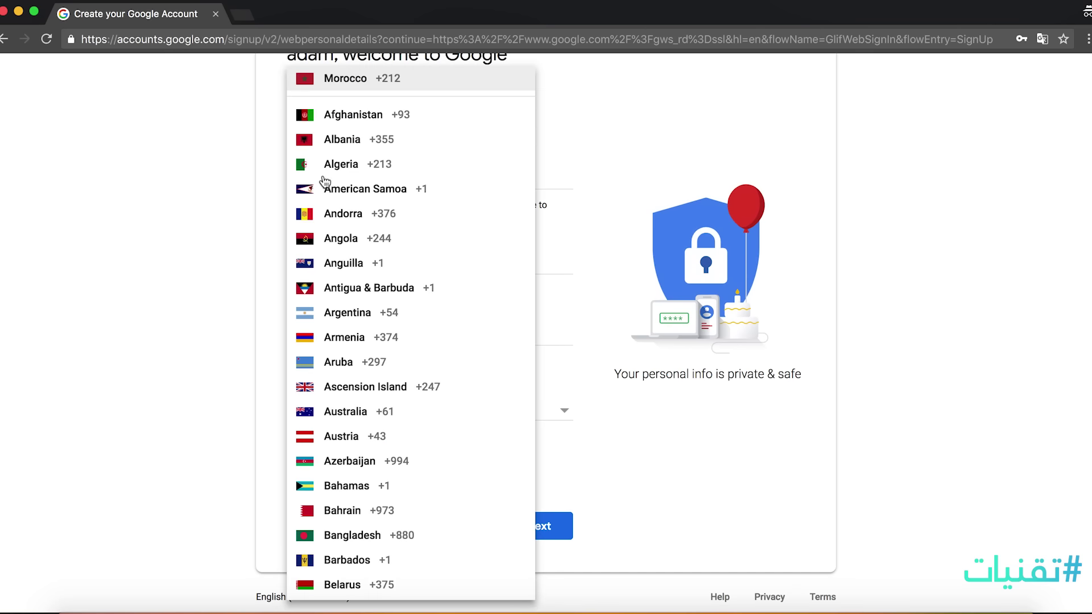
{"action": "left_click", "coordinate": [543, 191]}
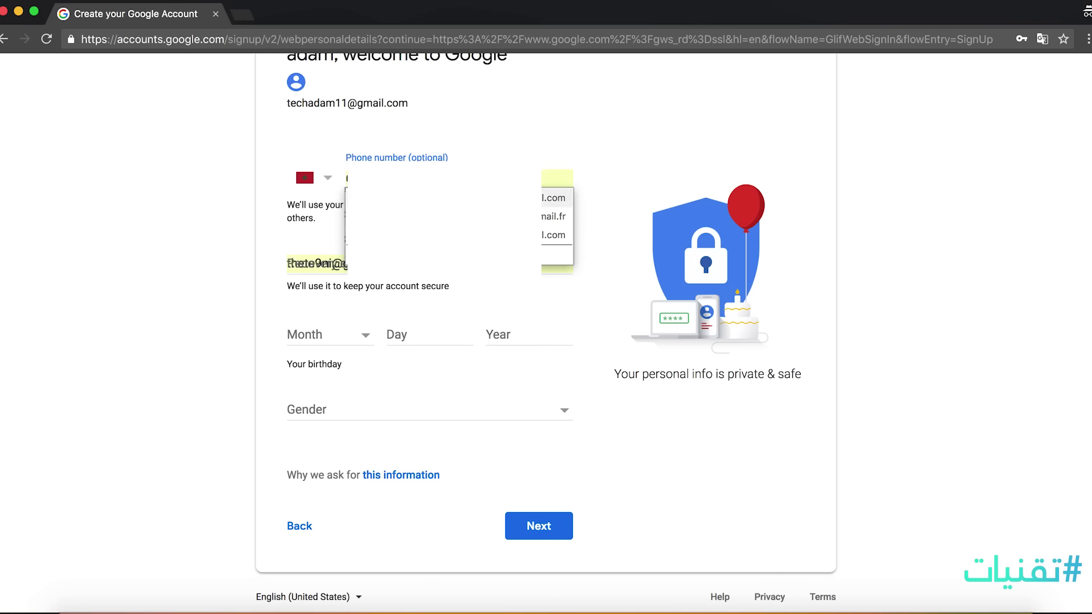
{"action": "key", "text": "Return"}
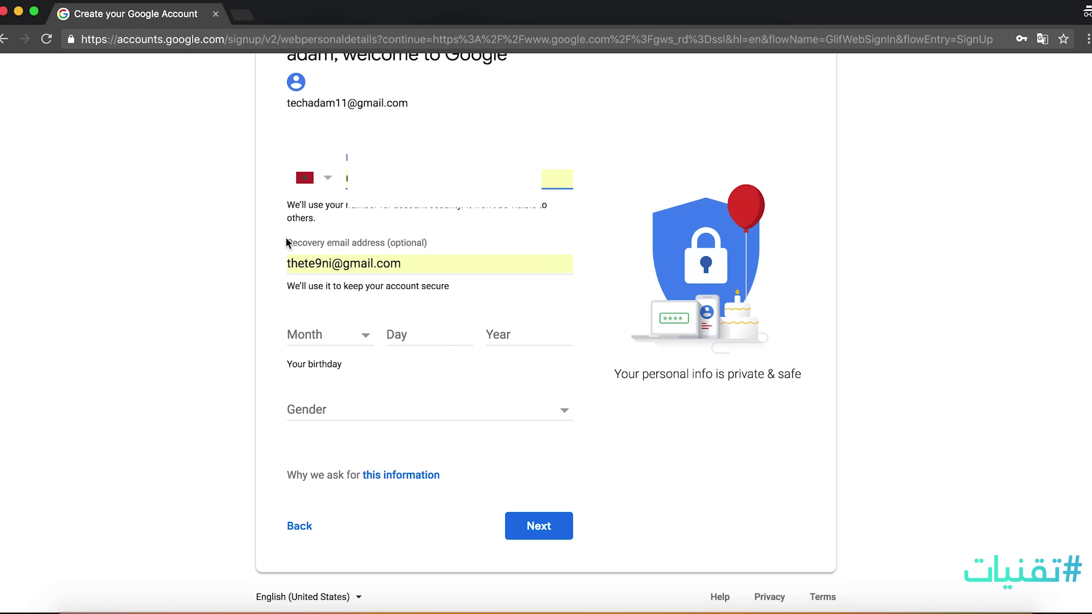
{"action": "key", "text": "Tab"}
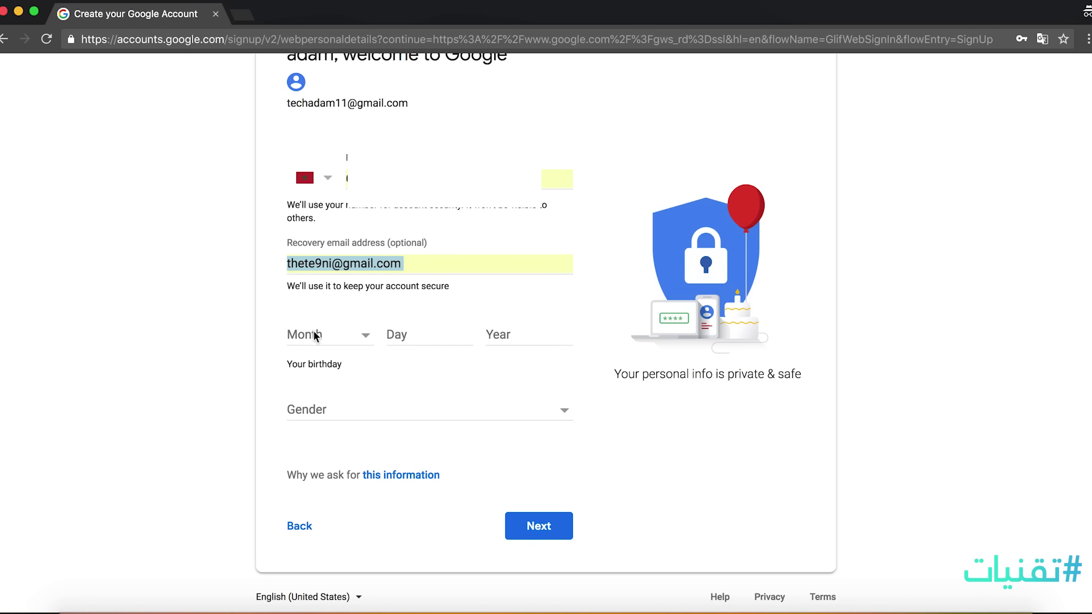
{"action": "left_click", "coordinate": [319, 410]}
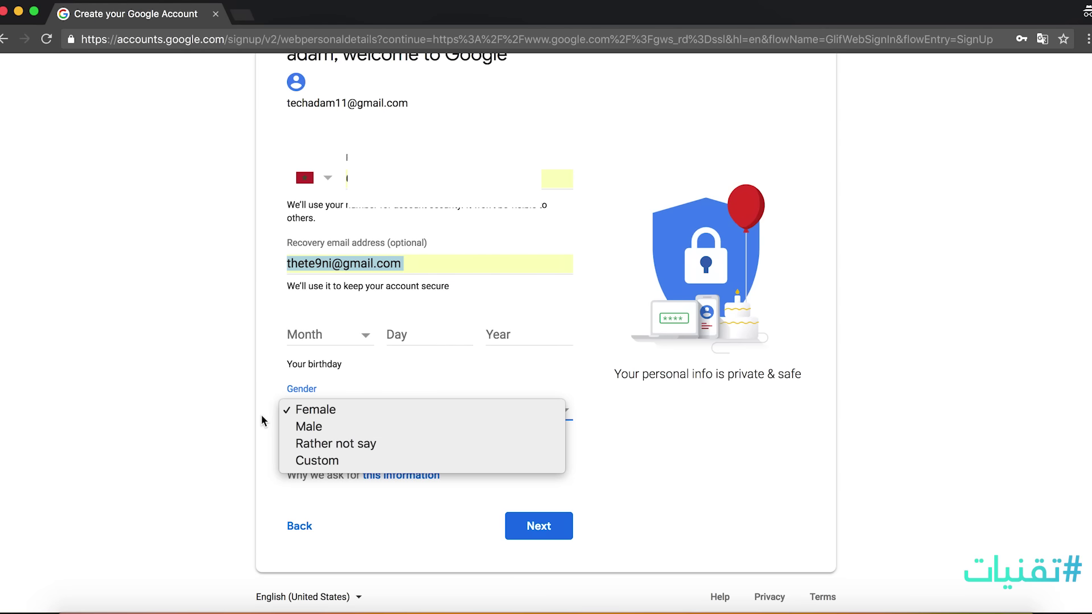
{"action": "left_click", "coordinate": [289, 426]}
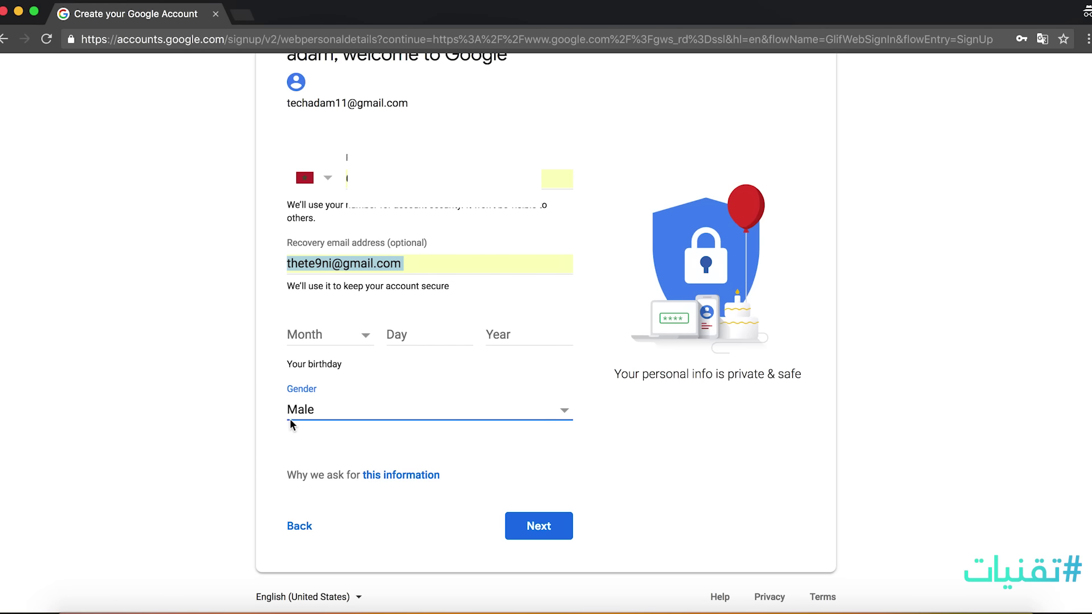
{"action": "left_click", "coordinate": [546, 522]}
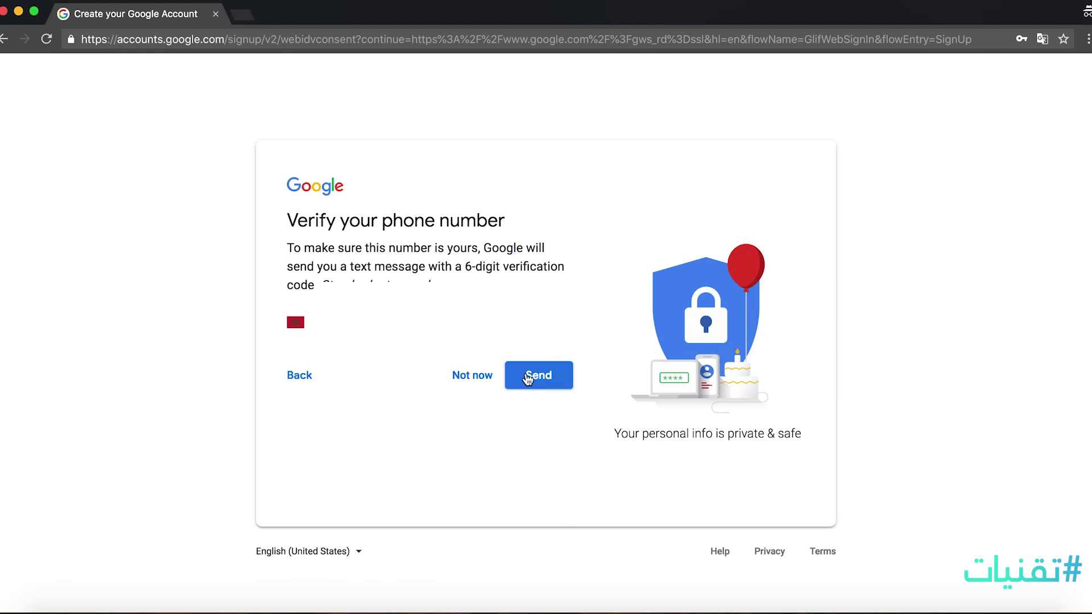
Step: Verify the phone number with the code sent by text message
{"action": "left_click", "coordinate": [528, 376]}
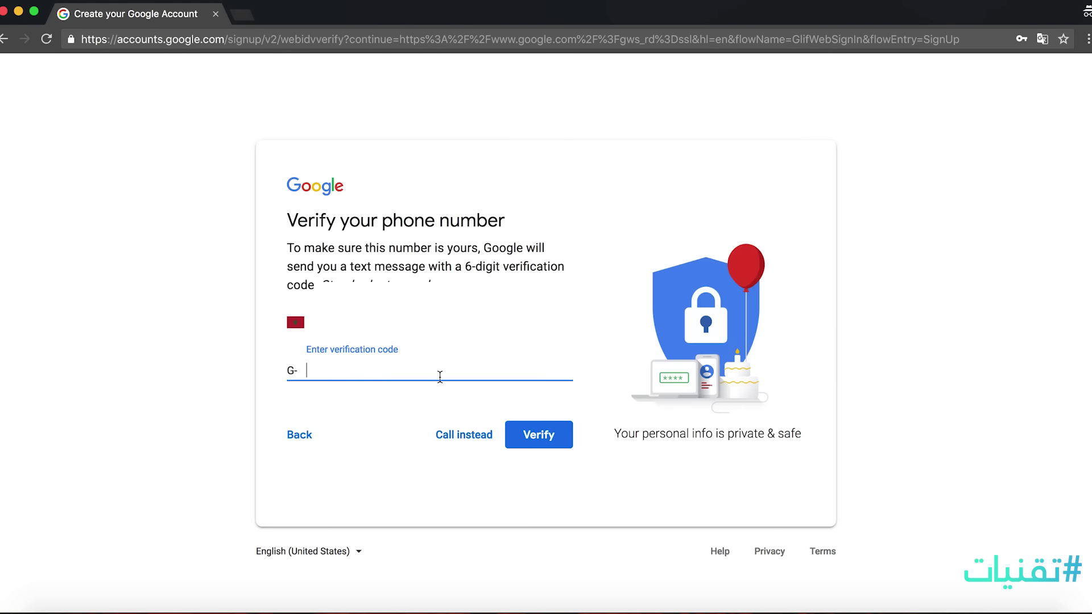
{"action": "left_click", "coordinate": [531, 443]}
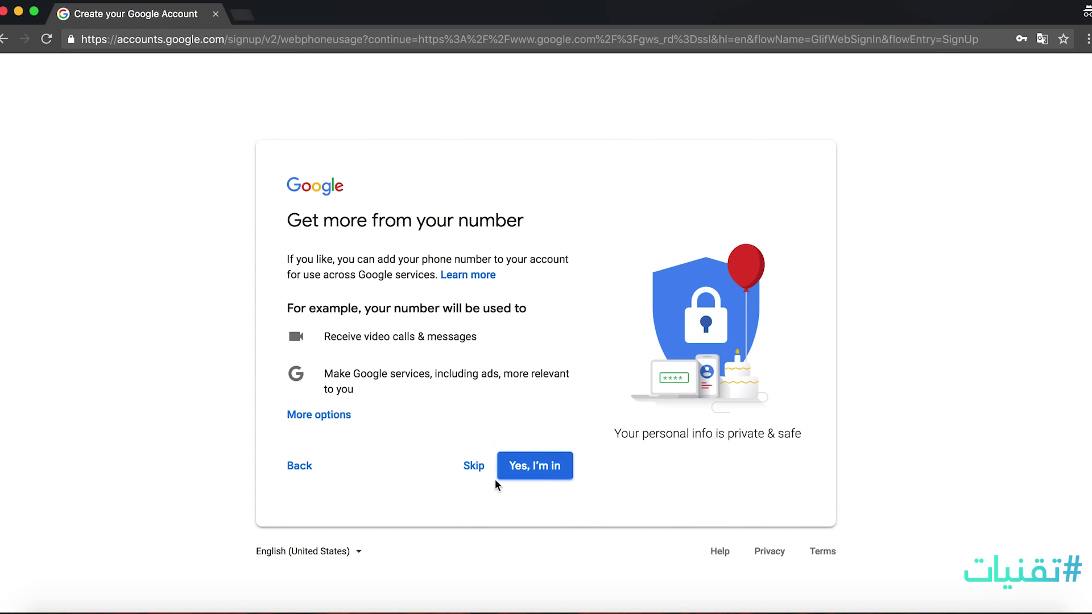
Step: Skip using the number for other services and agree to Google's Privacy and Terms
{"action": "left_click", "coordinate": [473, 464]}
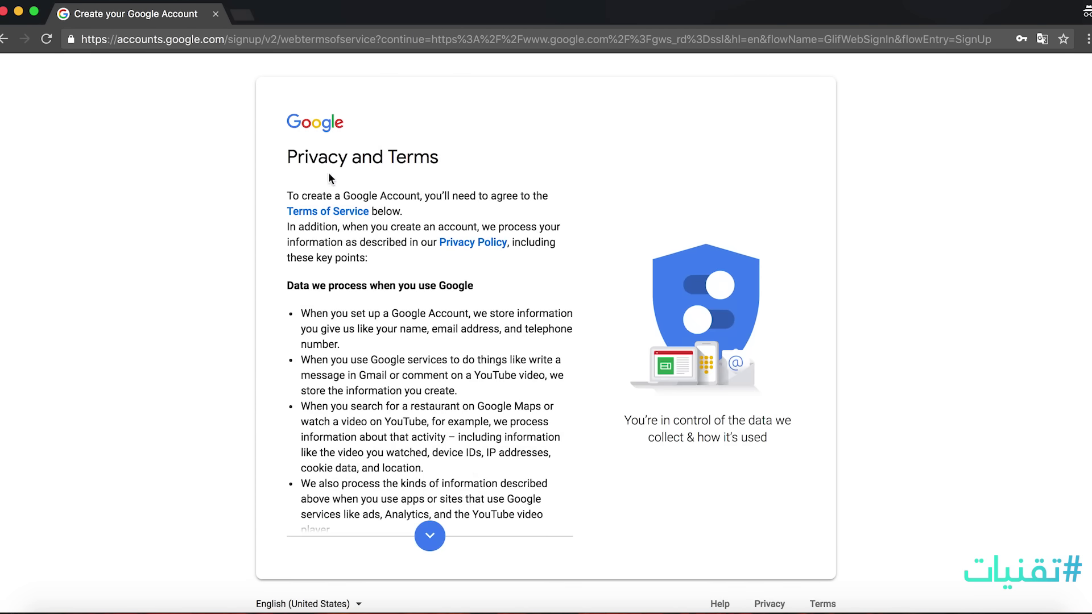
{"action": "scroll", "coordinate": [366, 415], "scroll_direction": "down", "scroll_amount": 3}
{"action": "scroll", "coordinate": [366, 416], "scroll_direction": "down", "scroll_amount": 10}
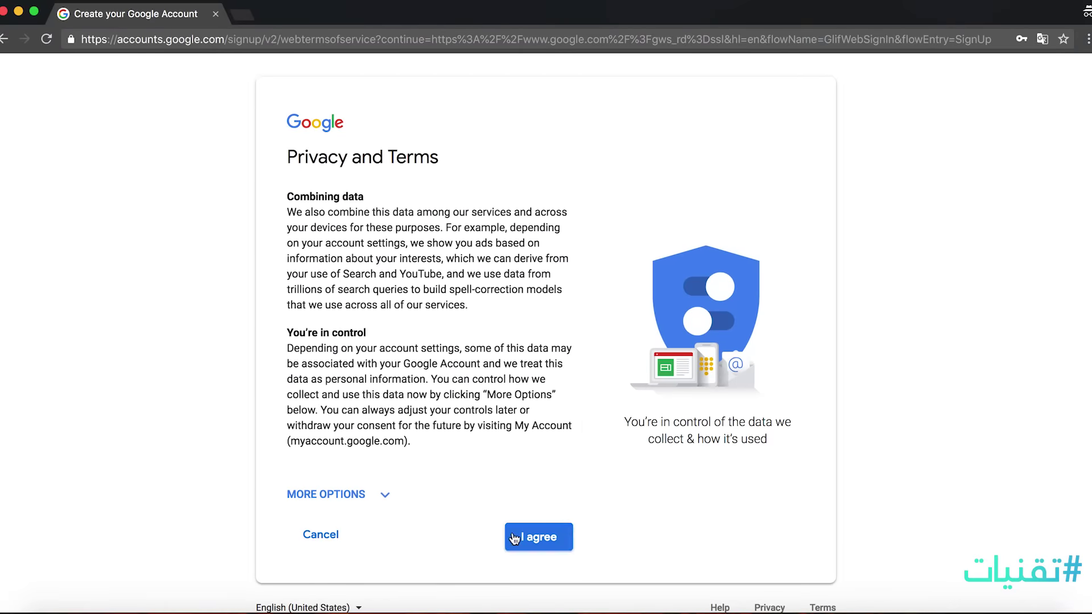
{"action": "left_click", "coordinate": [515, 537]}
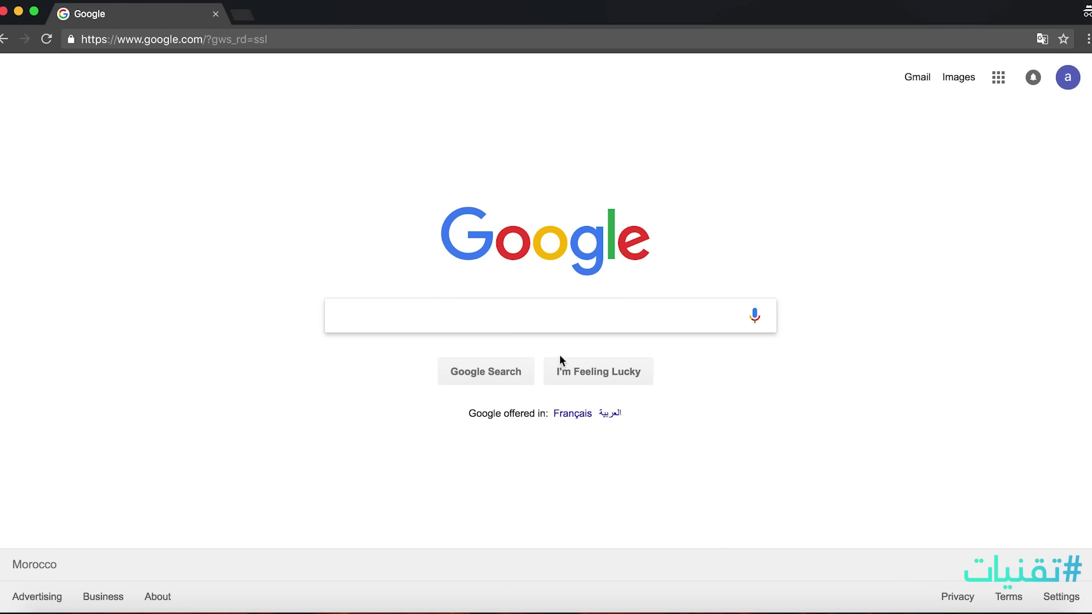
Step: Check the new account's name and e-mail in the account summary popup
{"action": "left_click", "coordinate": [1066, 82]}
{"action": "left_click_drag", "start_coordinate": [949, 125], "coordinate": [1056, 131]}
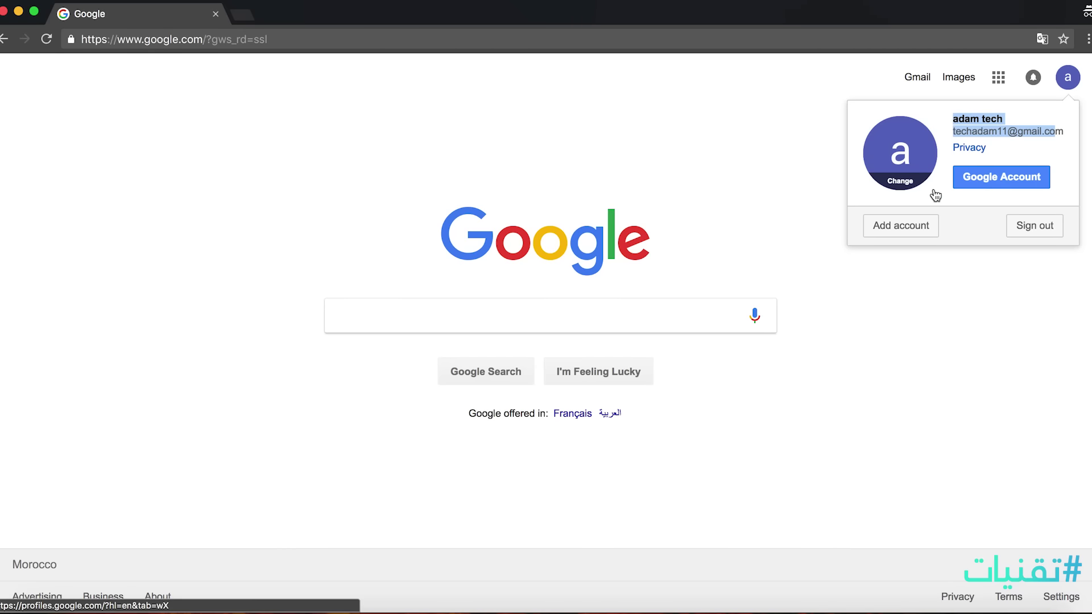
{"action": "left_click", "coordinate": [735, 144]}
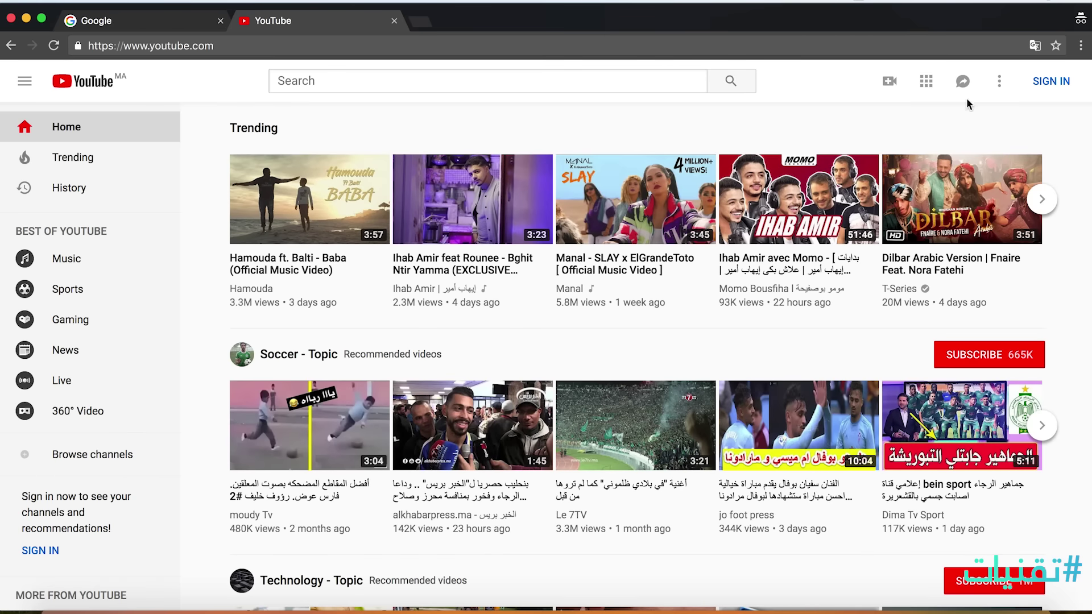
Step: Sign in to YouTube with the new account and create its channel from My channel
{"action": "left_click", "coordinate": [1061, 84]}
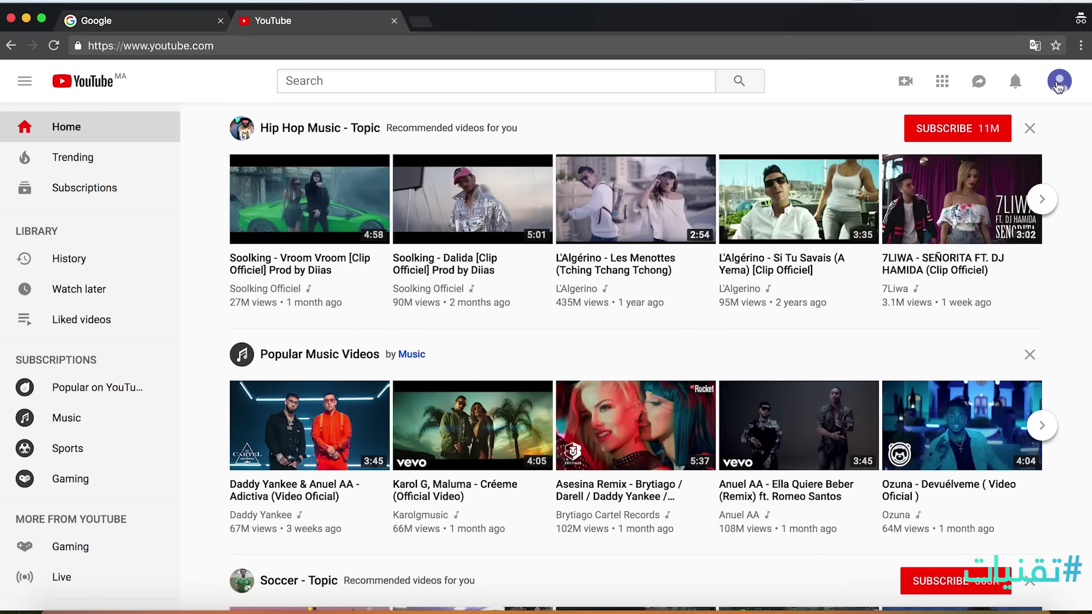
{"action": "left_click", "coordinate": [1059, 85]}
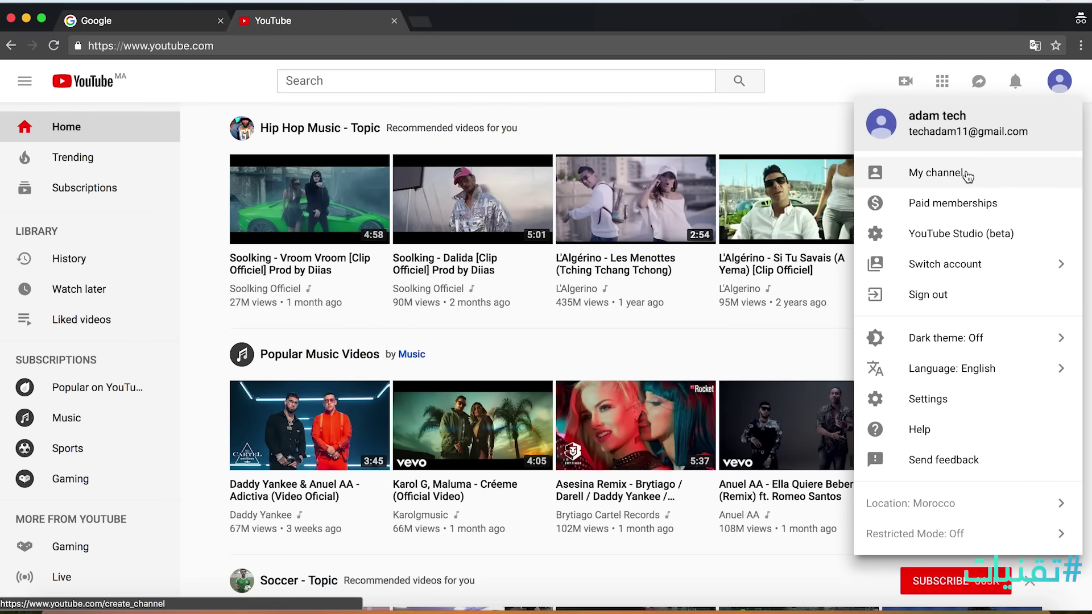
{"action": "left_click", "coordinate": [968, 177]}
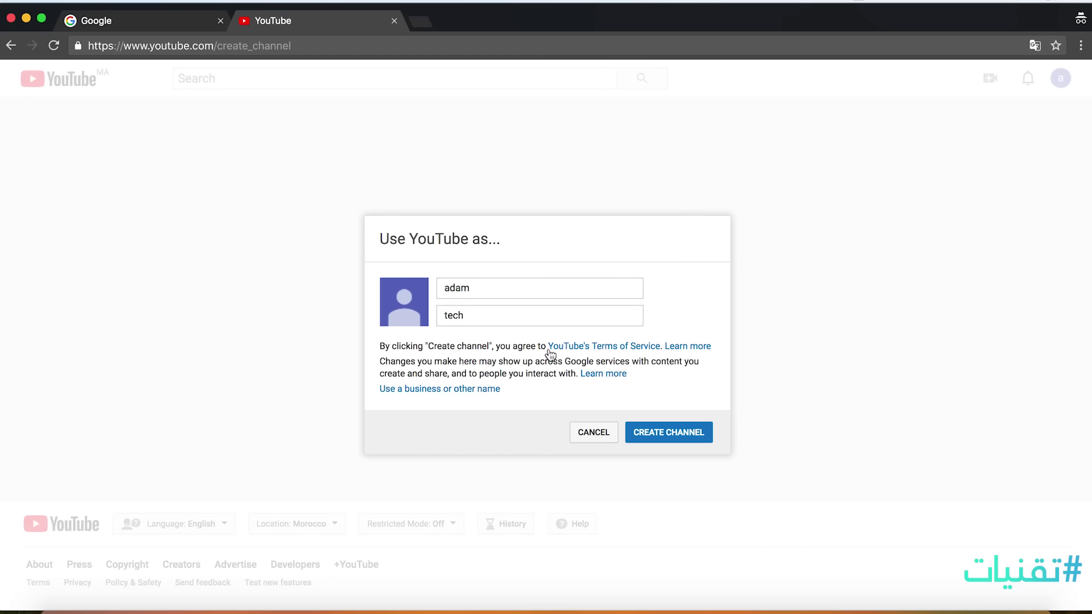
{"action": "left_click", "coordinate": [649, 435]}
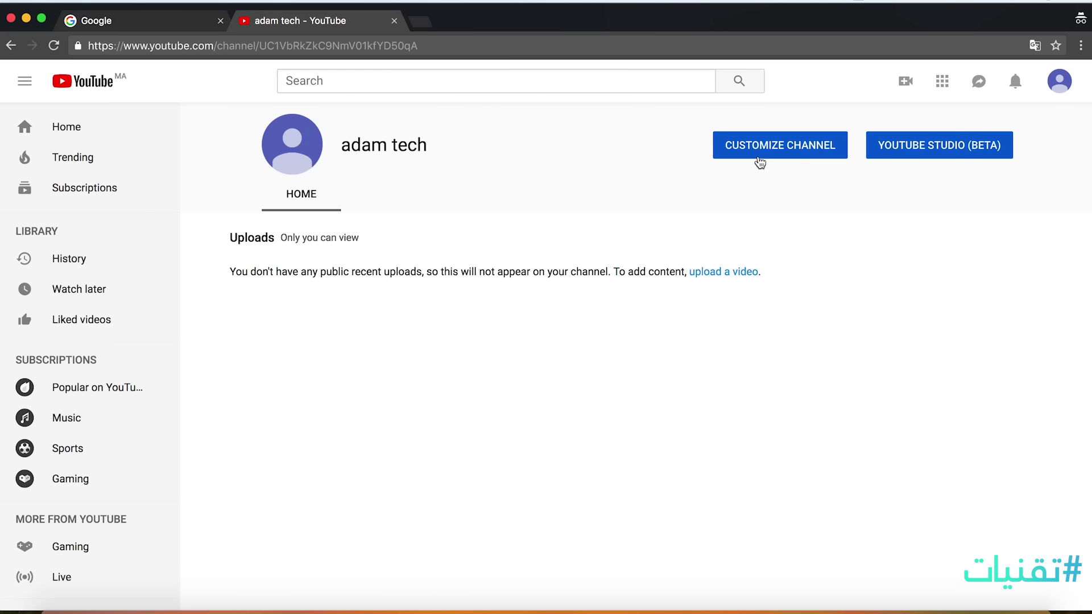
Step: From the channel editor, choose to change the channel icon through the Google account
{"action": "left_click", "coordinate": [760, 163]}
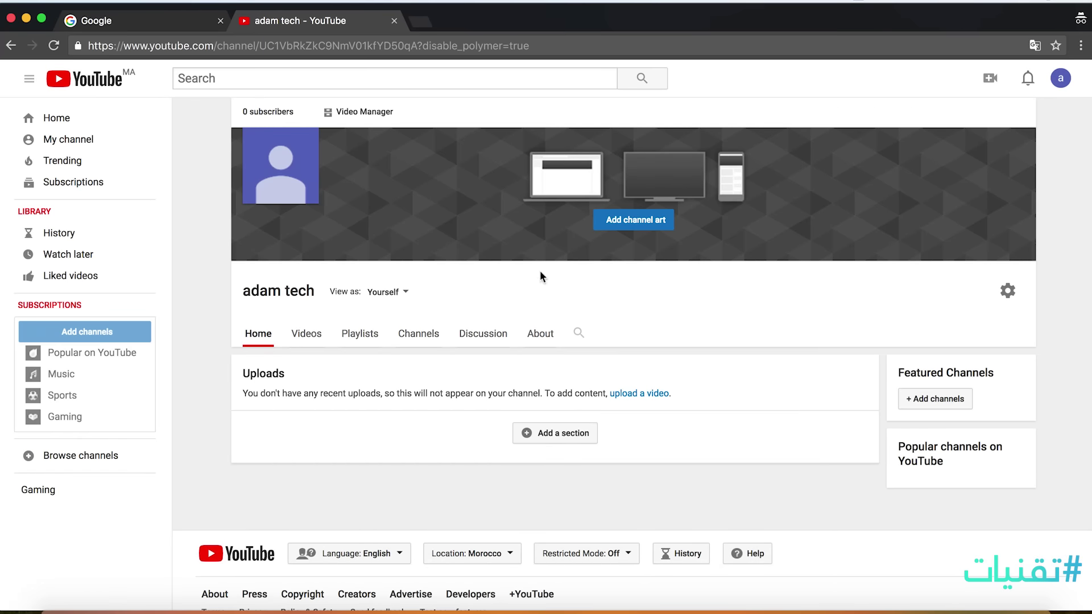
{"action": "left_click", "coordinate": [273, 292]}
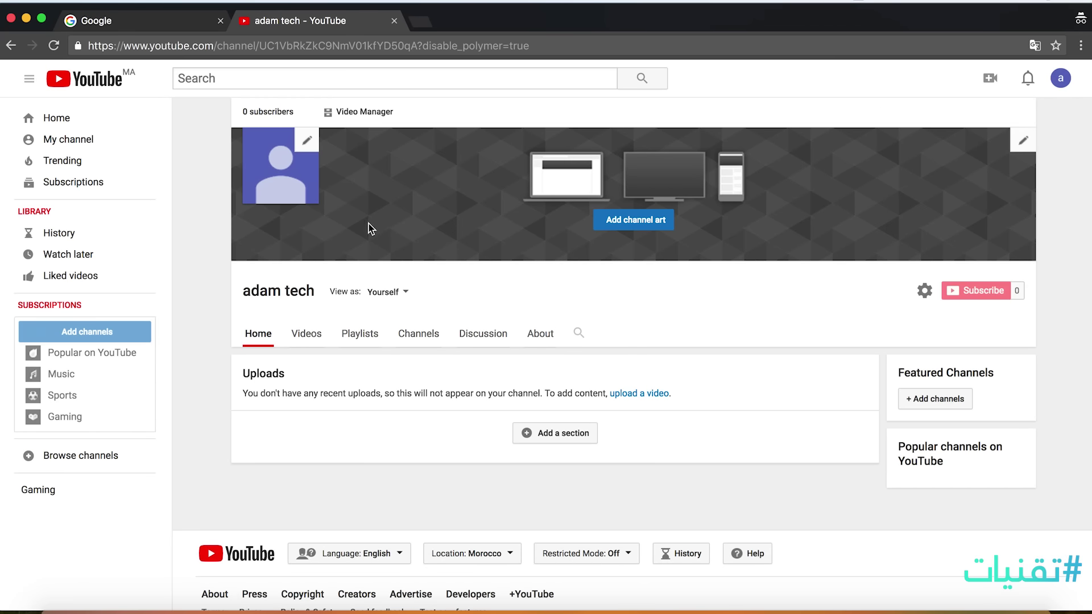
{"action": "left_click", "coordinate": [307, 141]}
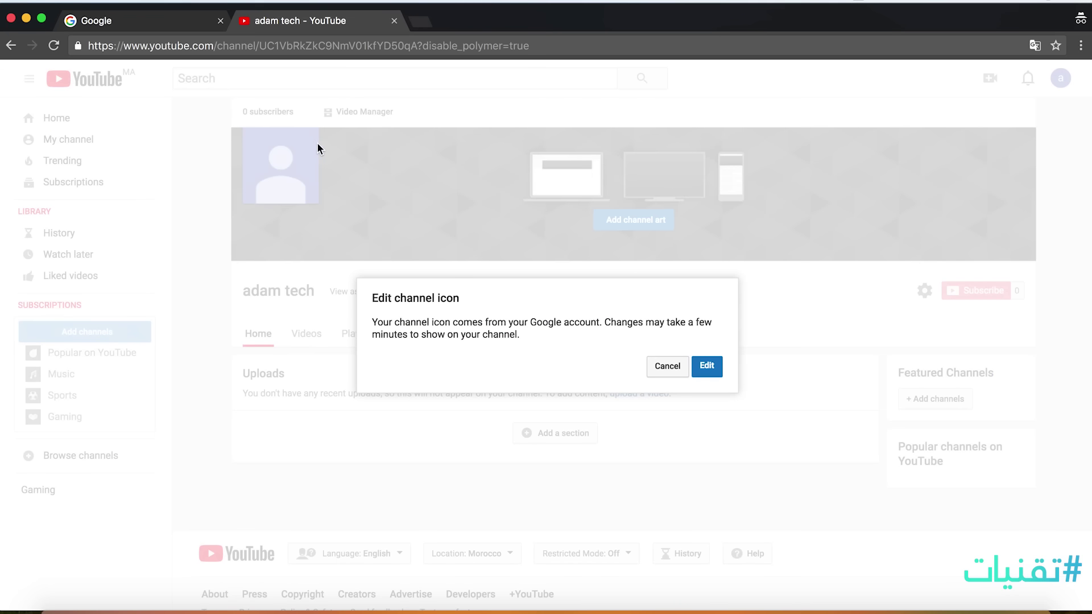
{"action": "left_click", "coordinate": [707, 366]}
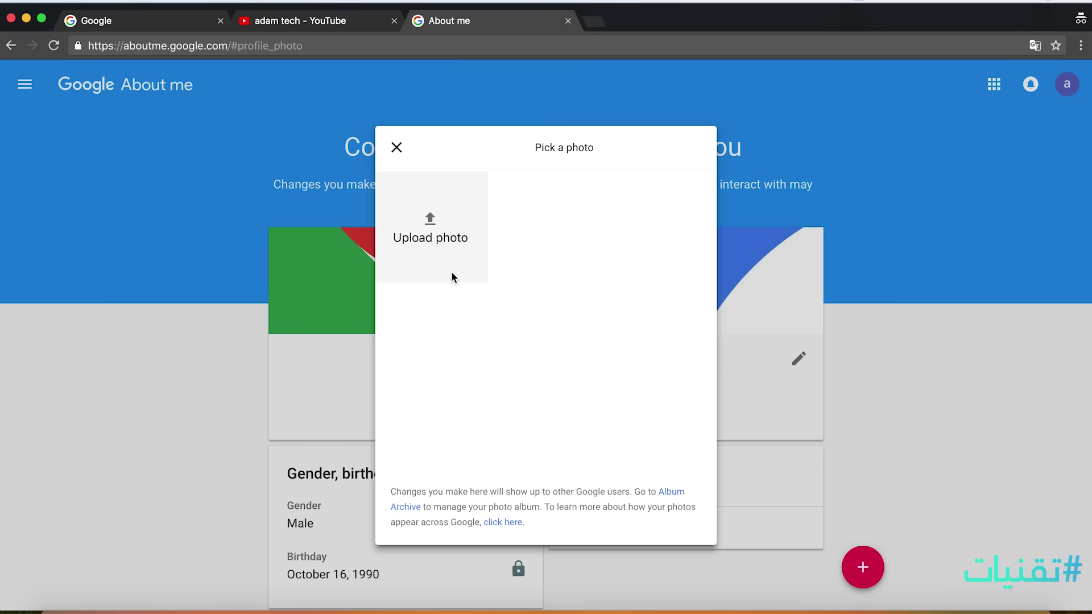
Step: Upload the dpro logo image and crop it tightly as the profile photo
{"action": "left_click", "coordinate": [425, 225]}
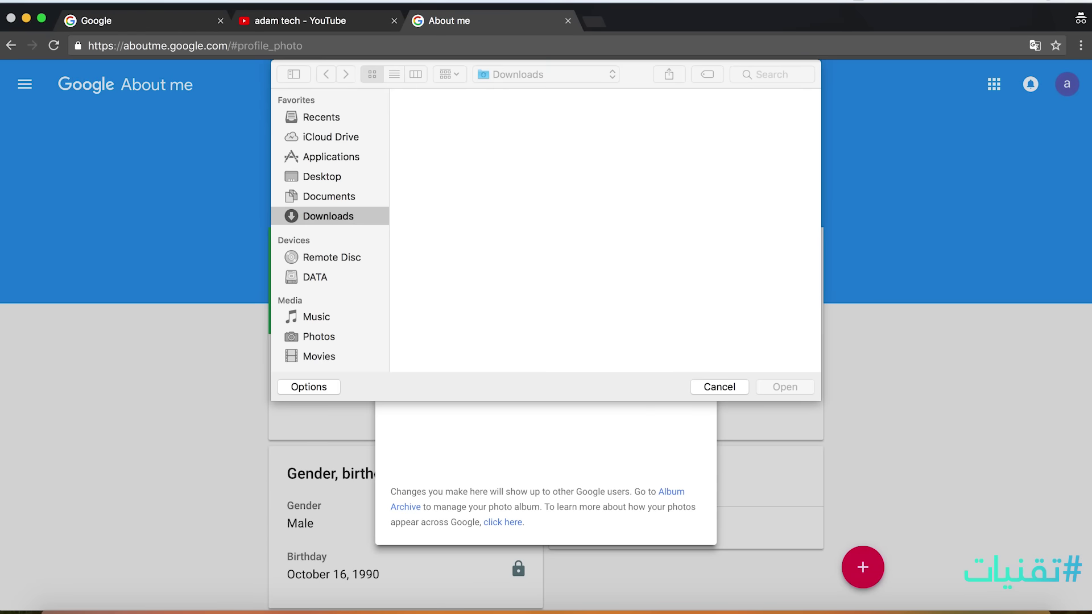
{"action": "double_click", "coordinate": [510, 209]}
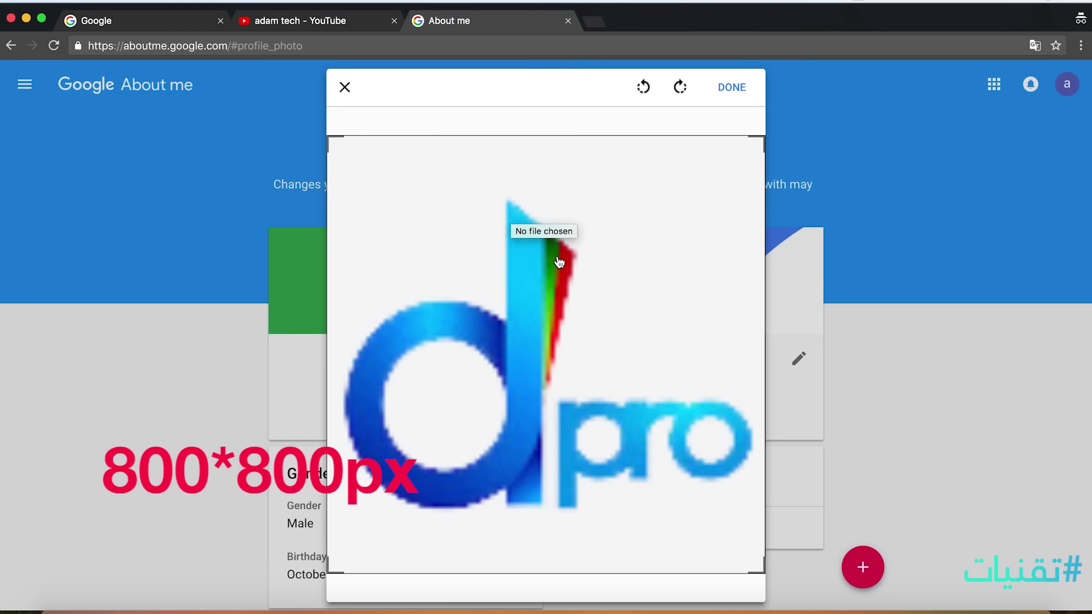
{"action": "left_click_drag", "start_coordinate": [763, 149], "coordinate": [753, 168]}
{"action": "left_click_drag", "start_coordinate": [641, 274], "coordinate": [650, 334]}
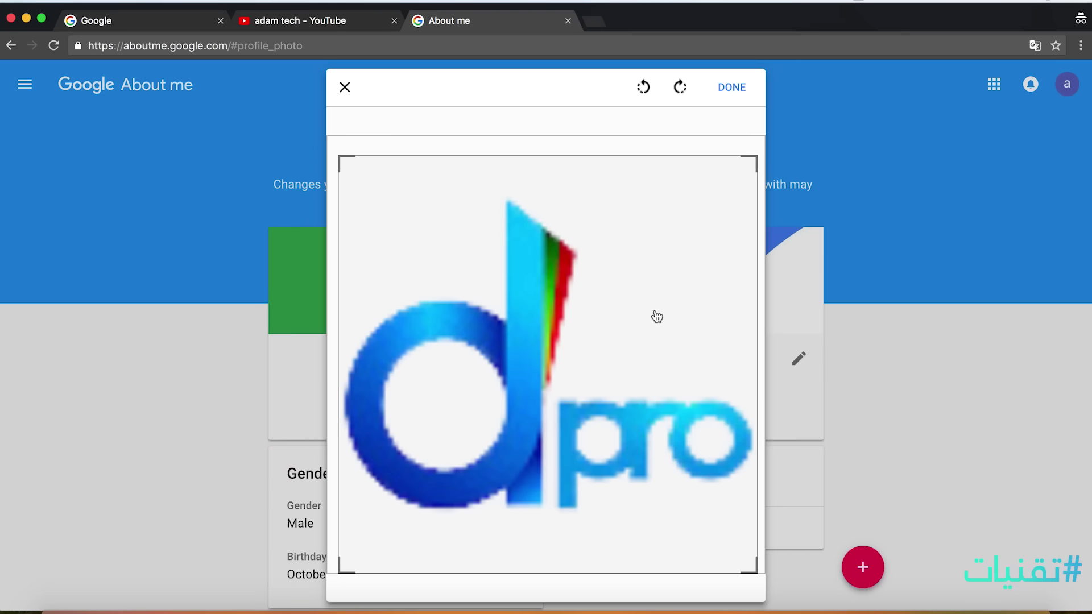
{"action": "left_click", "coordinate": [731, 94]}
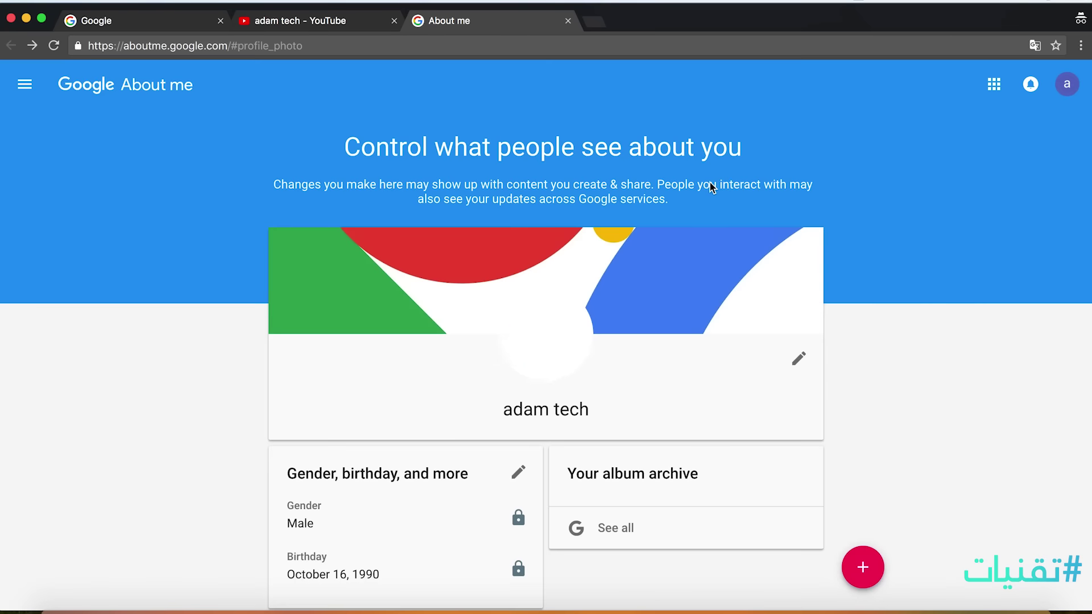
Step: Replace the first and last name with Arabic text (last name 'للتقنية') and confirm the name change
{"action": "left_click", "coordinate": [802, 361]}
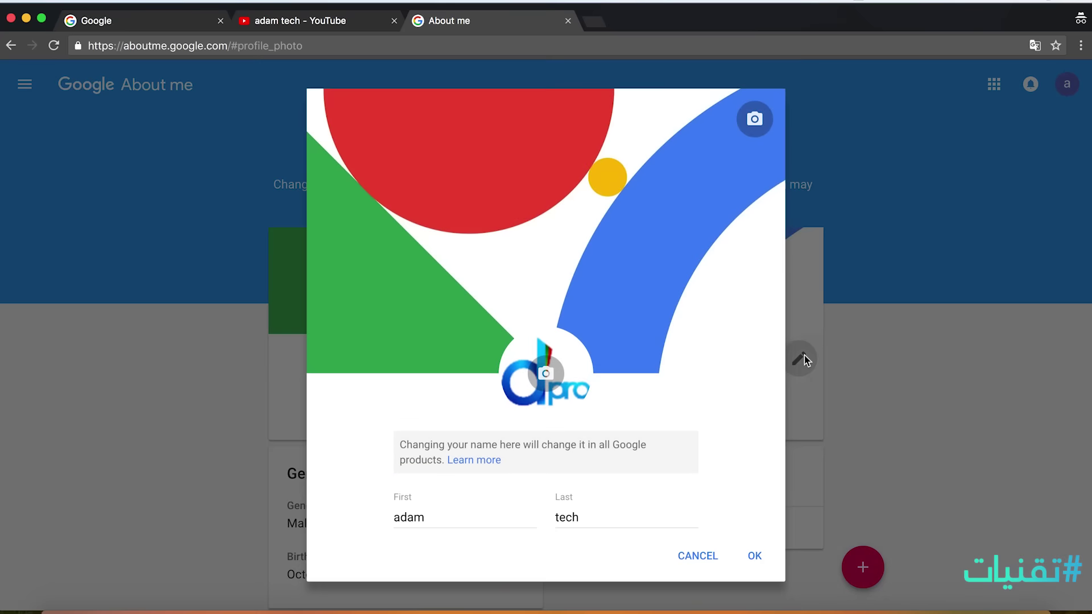
{"action": "double_click", "coordinate": [460, 513]}
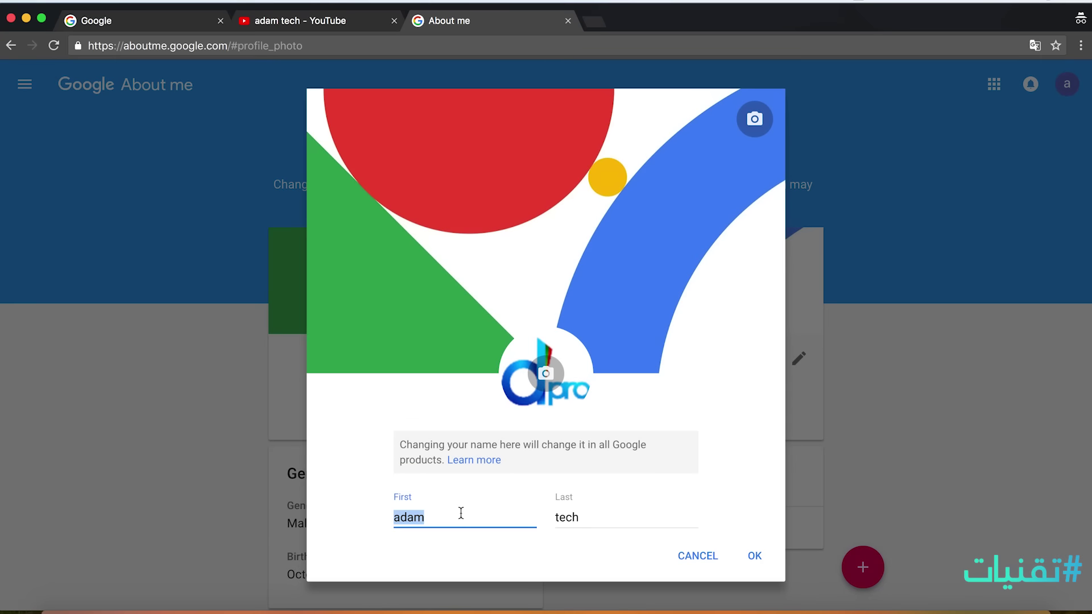
{"action": "key", "text": "BackSpace"}
{"action": "type", "text": "ا"}
{"action": "double_click", "coordinate": [568, 516]}
{"action": "key", "text": "BackSpace"}
{"action": "type", "text": "للتقنية"}
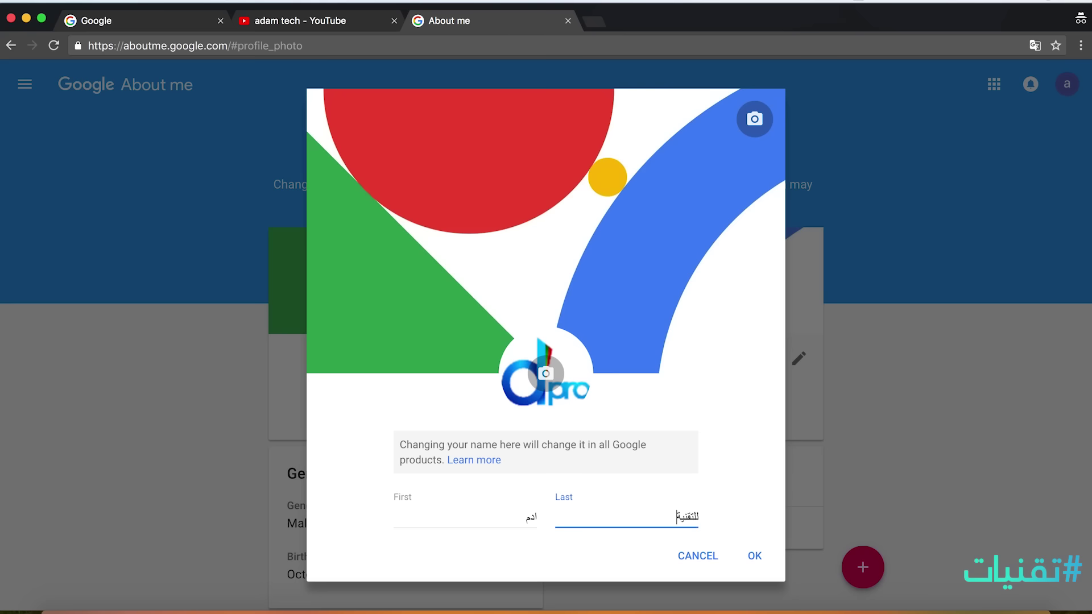
{"action": "left_click", "coordinate": [739, 554]}
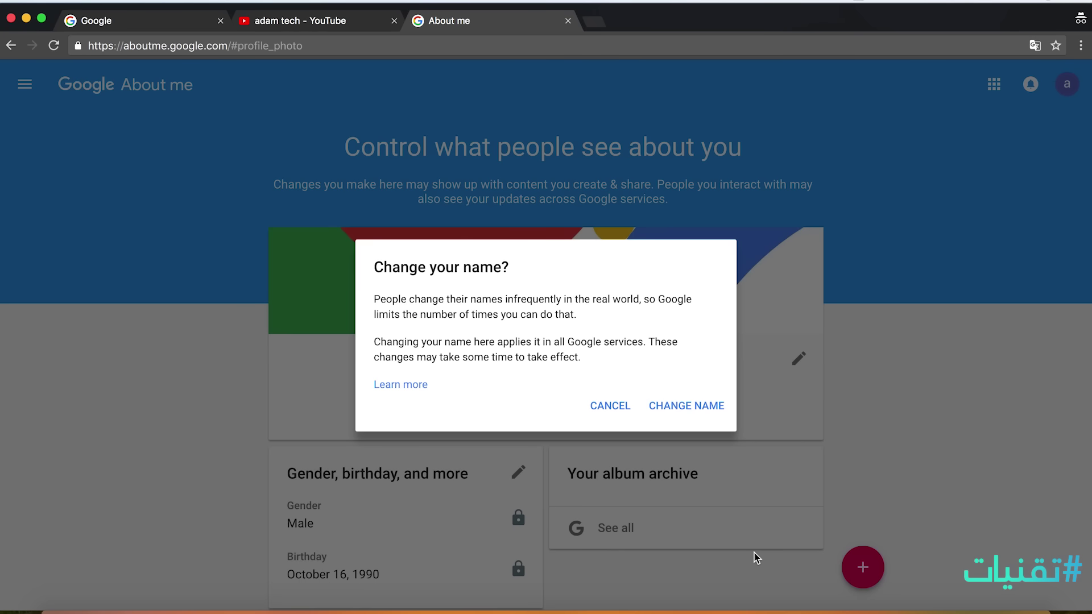
{"action": "left_click", "coordinate": [670, 408]}
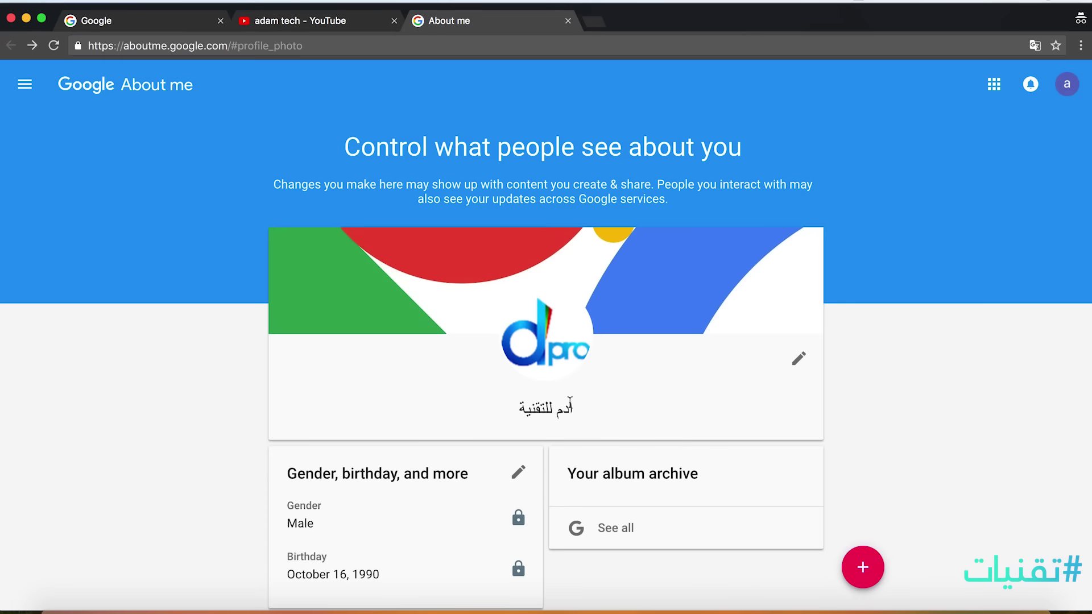
{"action": "mouse_move", "coordinate": [547, 329]}
{"action": "scroll", "coordinate": [451, 483], "scroll_direction": "down", "scroll_amount": 2}
{"action": "scroll", "coordinate": [451, 483], "scroll_direction": "up", "scroll_amount": 2}
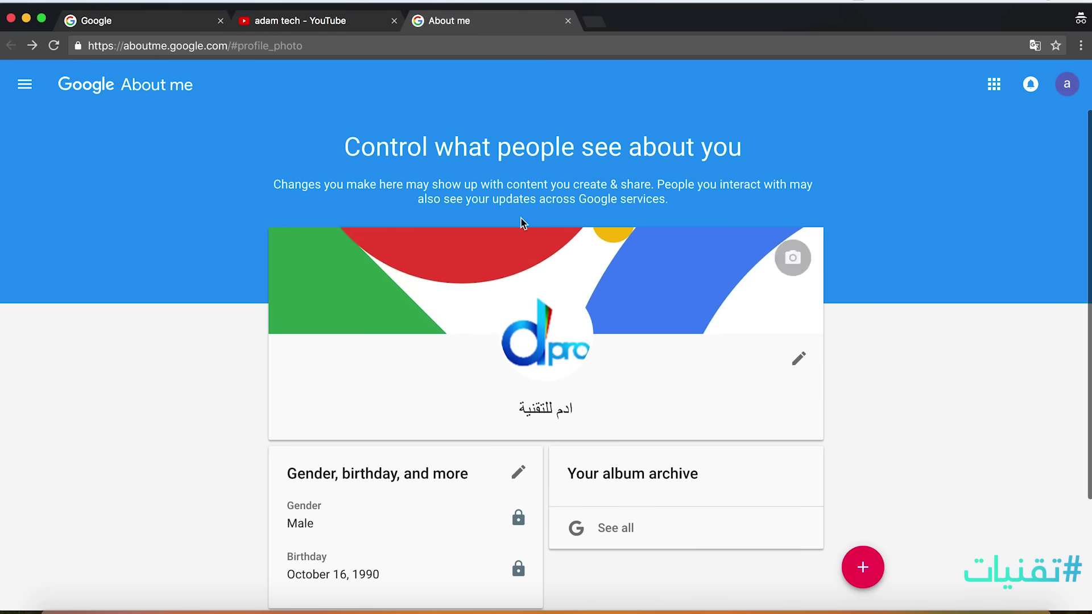
Step: Close the About me tab and search Khamsat for 'لوجو', browsing the results
{"action": "left_click", "coordinate": [568, 20]}
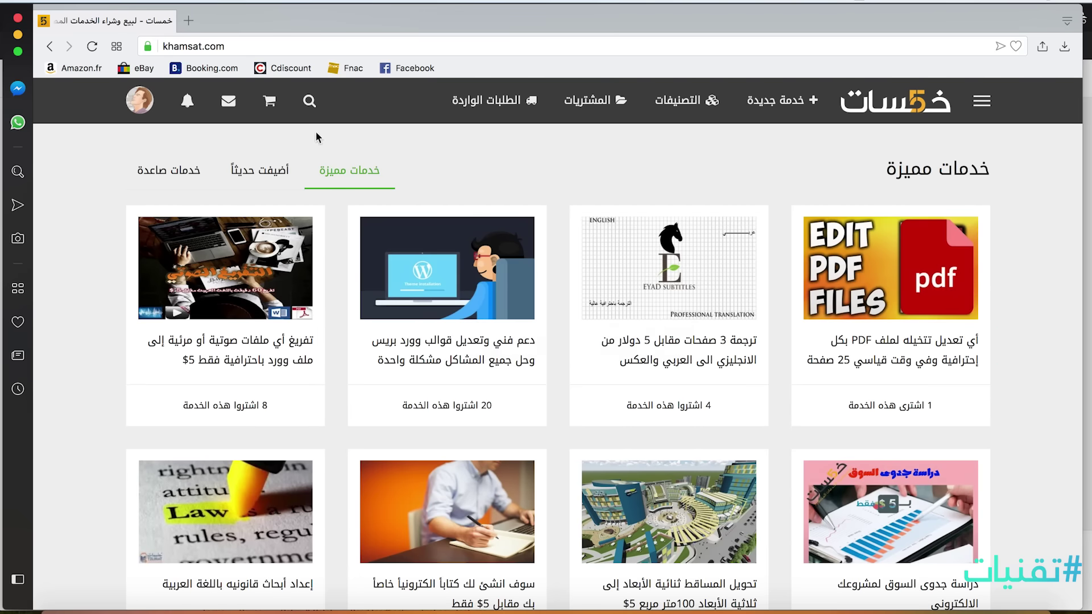
{"action": "left_click", "coordinate": [309, 102]}
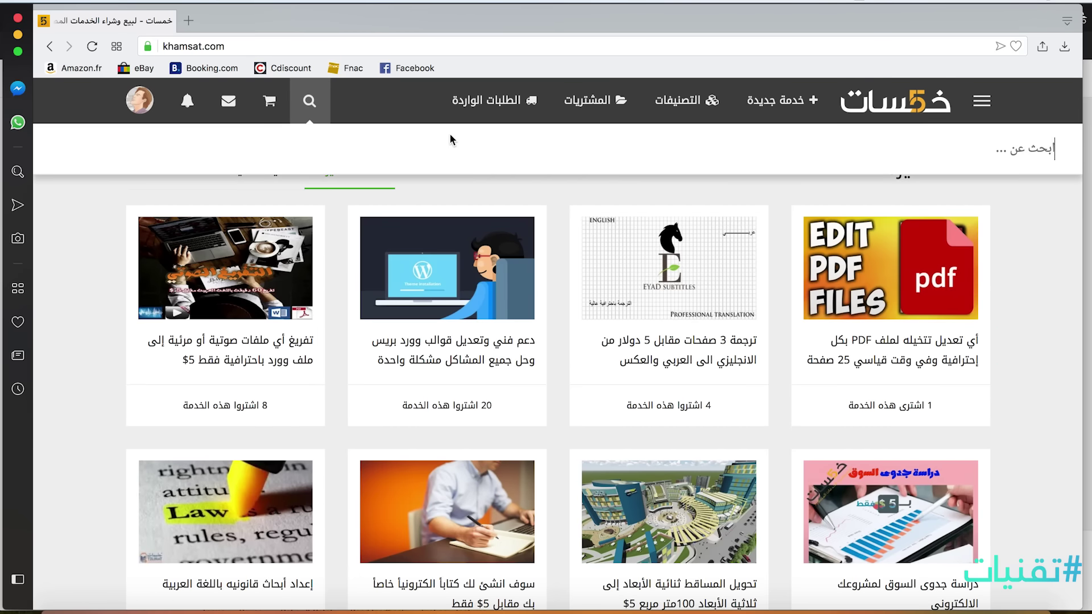
{"action": "type", "text": "لوجو"}
{"action": "key", "text": "Return"}
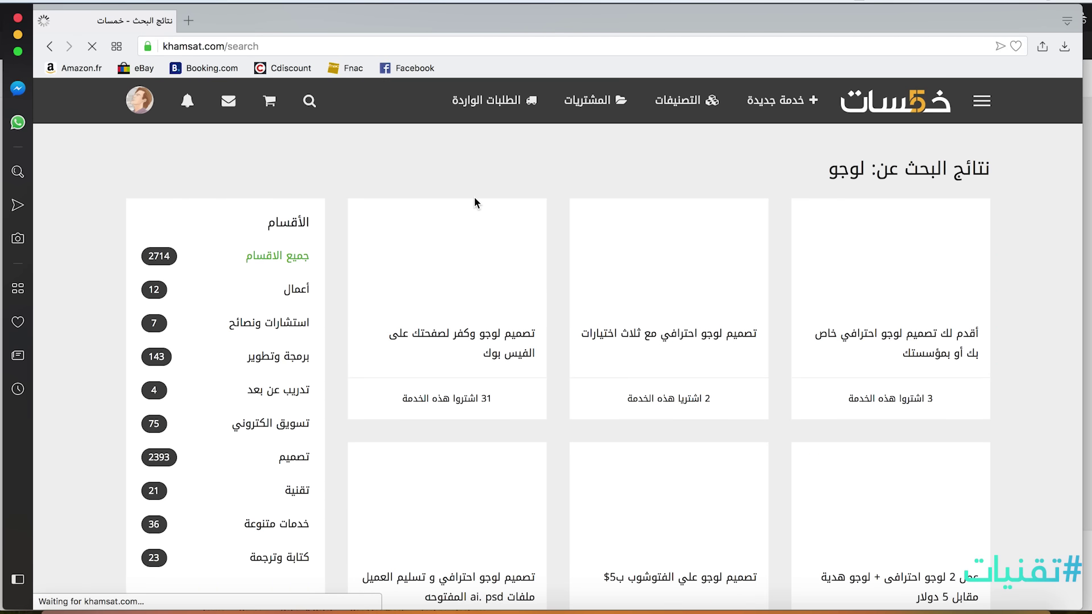
{"action": "scroll", "coordinate": [509, 337], "scroll_direction": "down", "scroll_amount": 6}
{"action": "scroll", "coordinate": [509, 338], "scroll_direction": "down", "scroll_amount": 4}
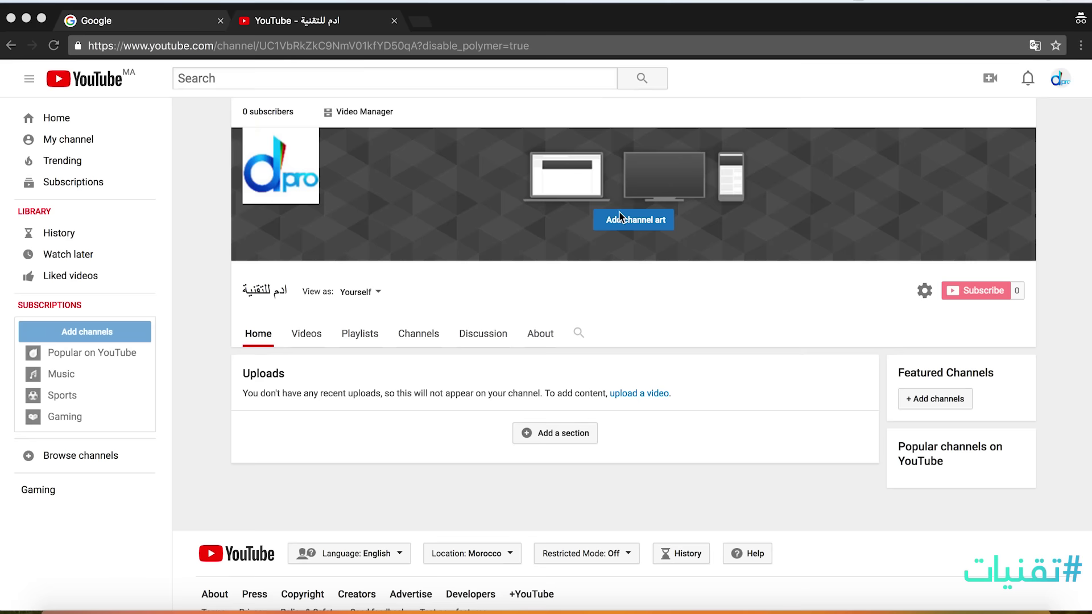
Step: Upload youtube-cover-art-template.png as channel art, checking its crop and device previews
{"action": "left_click", "coordinate": [619, 214]}
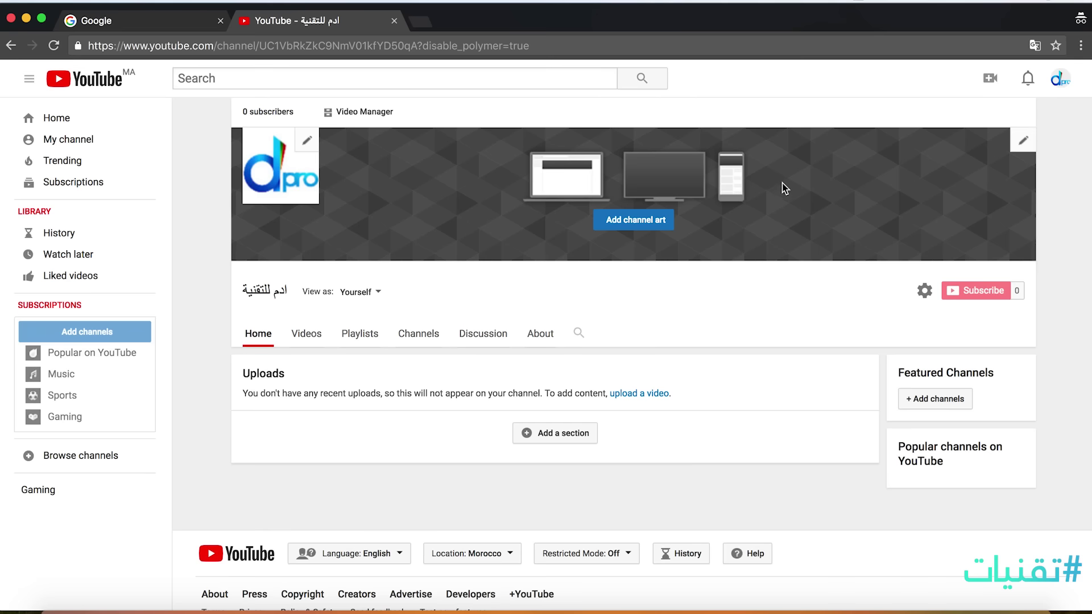
{"action": "left_click", "coordinate": [627, 221]}
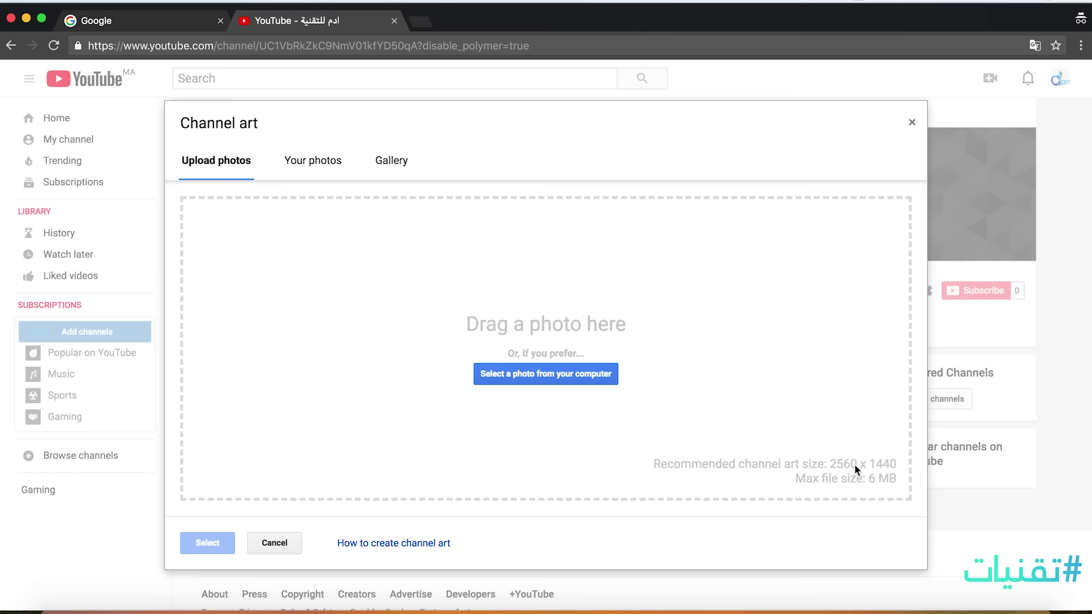
{"action": "left_click", "coordinate": [524, 374]}
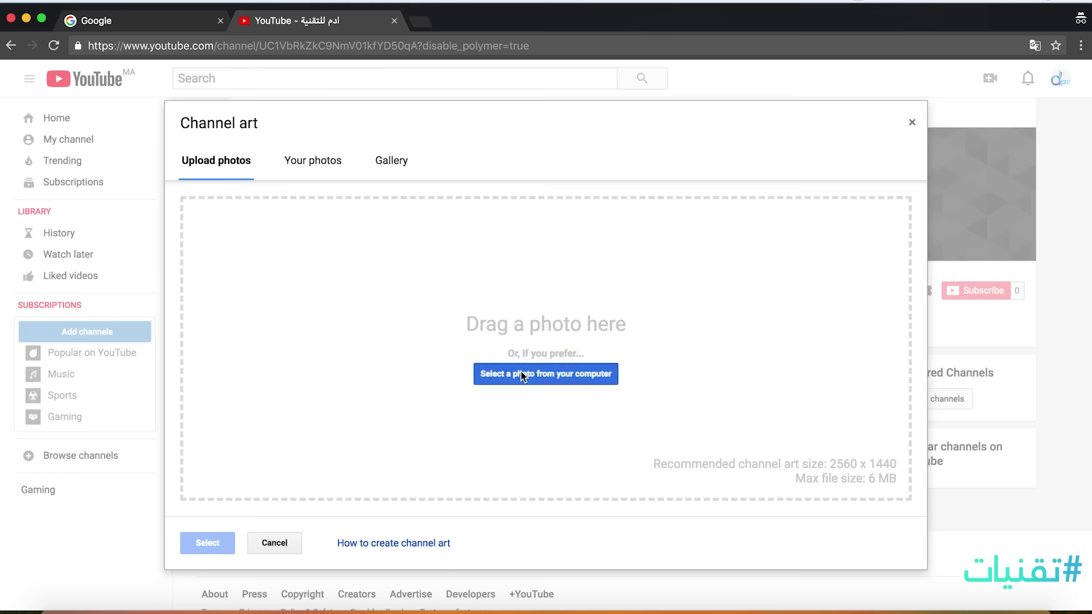
{"action": "double_click", "coordinate": [780, 230]}
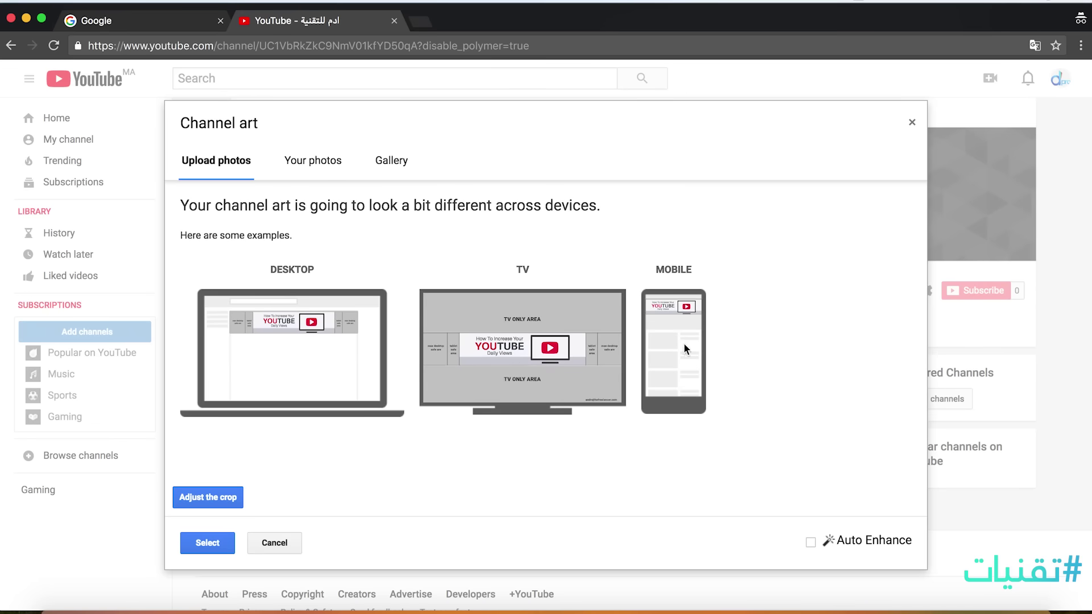
{"action": "left_click", "coordinate": [200, 493]}
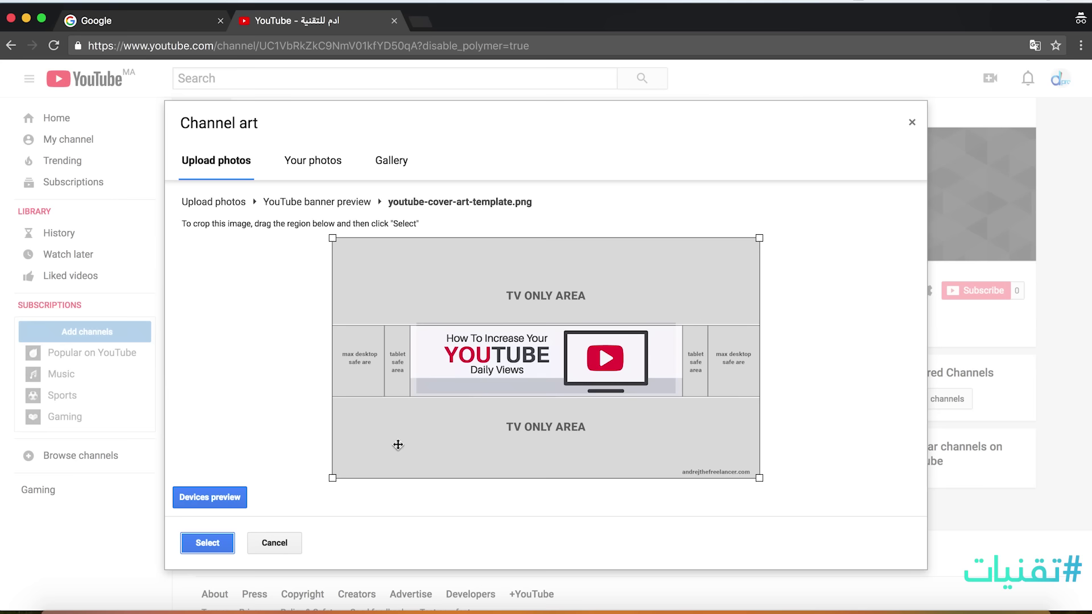
{"action": "left_click", "coordinate": [206, 503]}
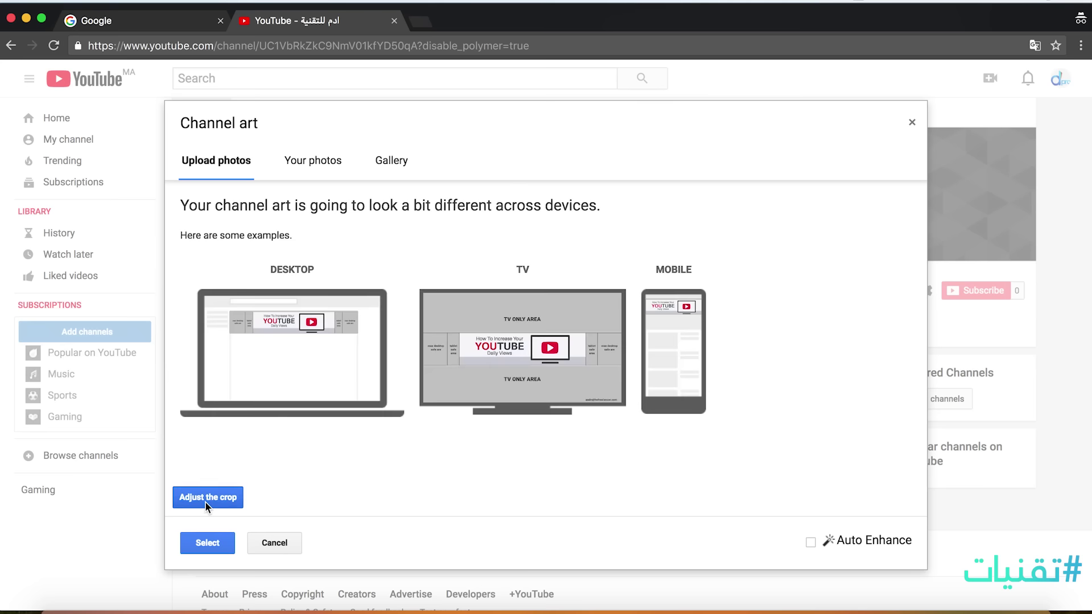
{"action": "left_click", "coordinate": [220, 541]}
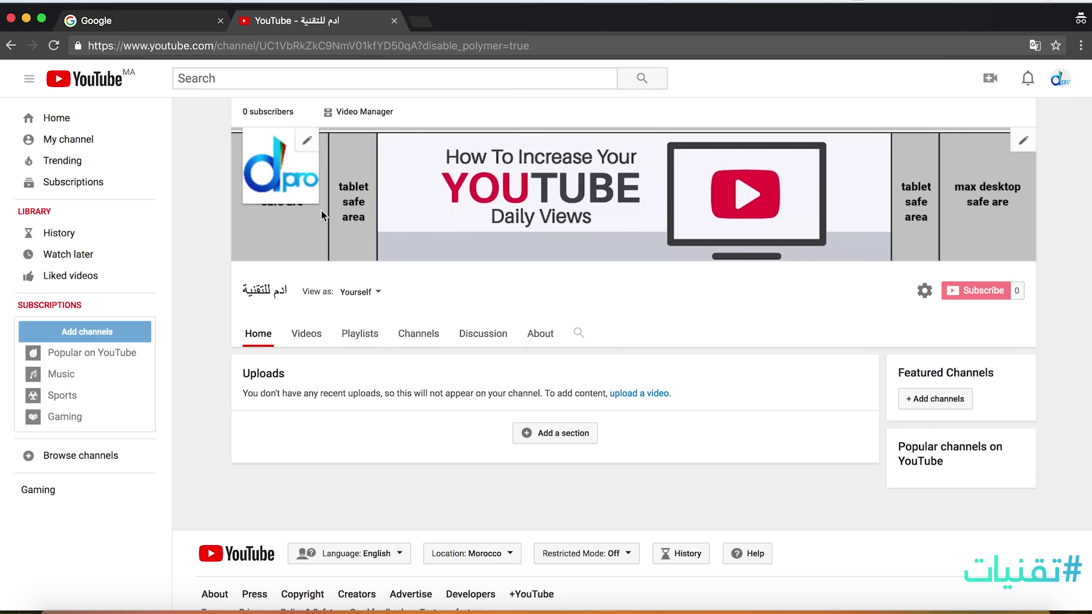
Step: Write and save an Arabic channel description about phone reviews, new devices and tech news
{"action": "left_click", "coordinate": [1022, 142]}
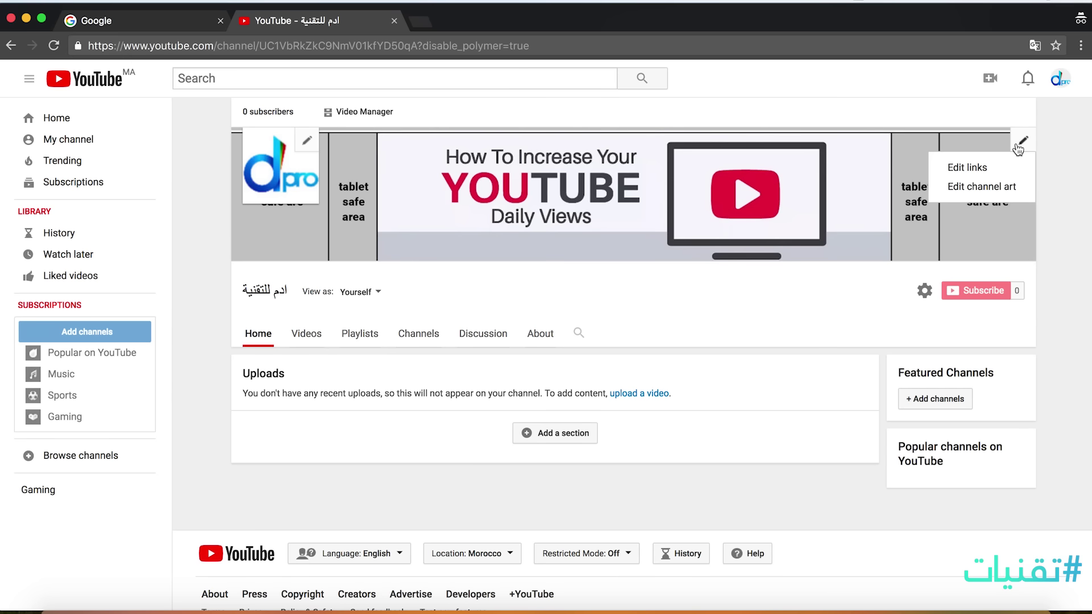
{"action": "left_click", "coordinate": [972, 167]}
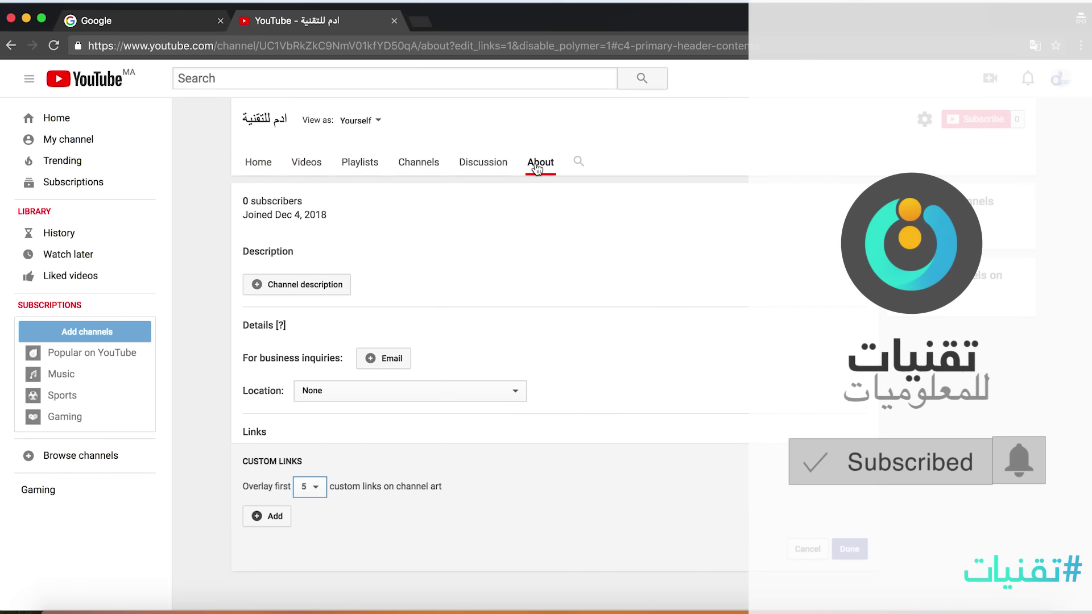
{"action": "left_click", "coordinate": [288, 286]}
{"action": "type", "text": "قناة ادم للتقنية، قناة خاصة بتقديم"}
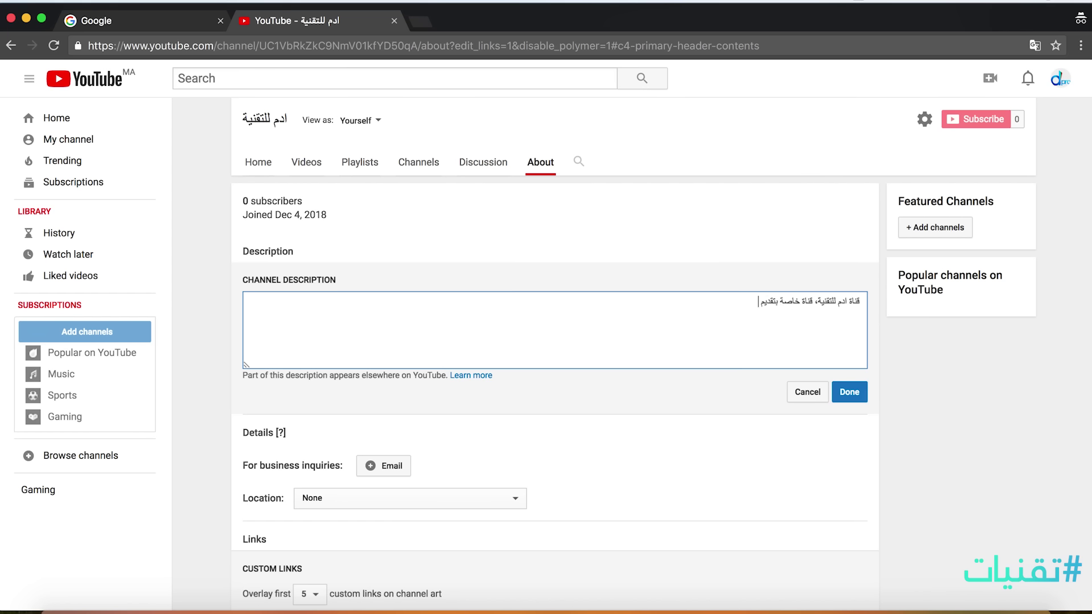
{"action": "type", "text": "مراجعة الهواتف و جديد الاجهزة الالكترونية، و تقديم اخر الاخبار المتعلقة بالتقنية"}
{"action": "type", "text": "....."}
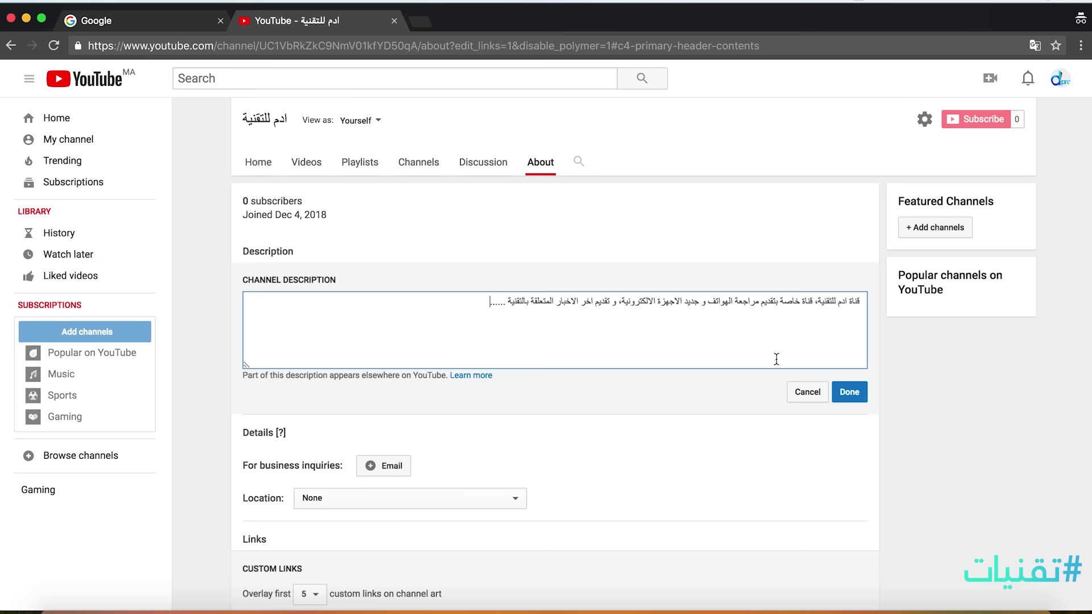
{"action": "left_click", "coordinate": [849, 392]}
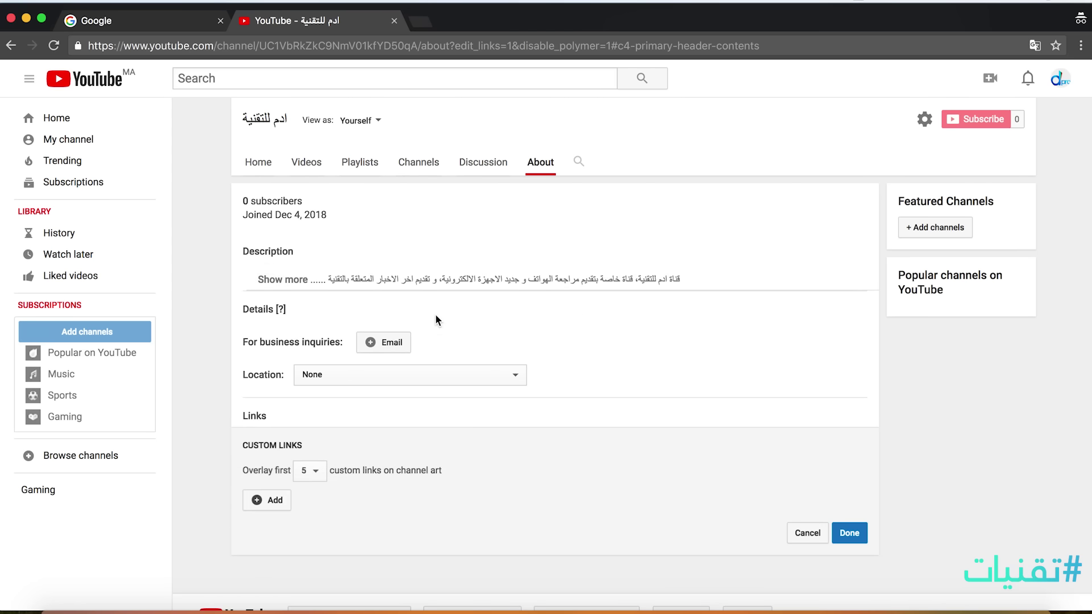
Step: Enter the channel's Gmail address as the business inquiries email and save it
{"action": "left_click", "coordinate": [385, 343]}
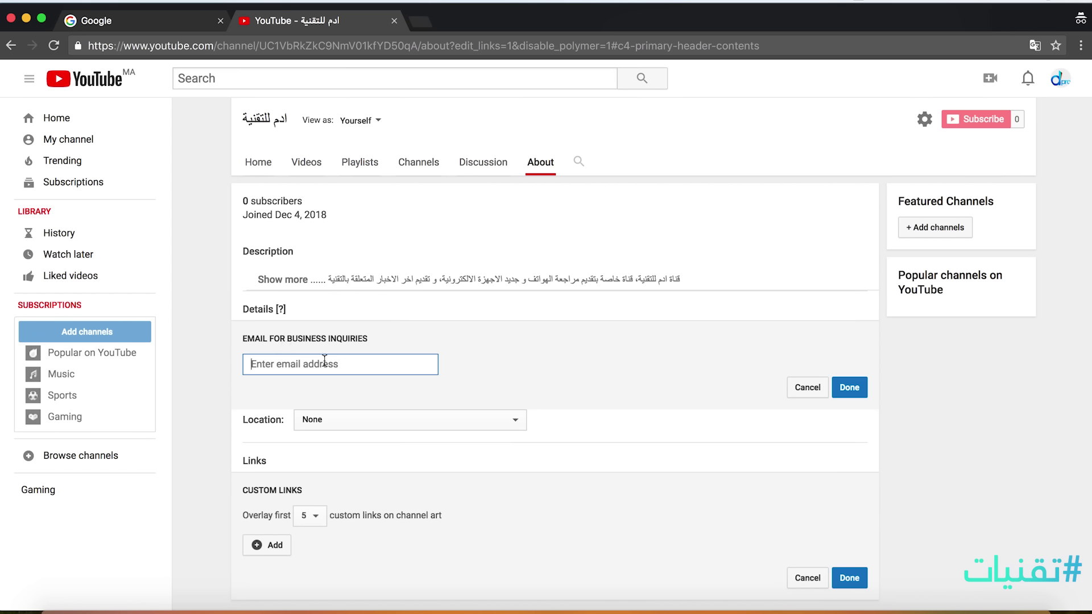
{"action": "type", "text": "ف"}
{"action": "key", "text": "BackSpace"}
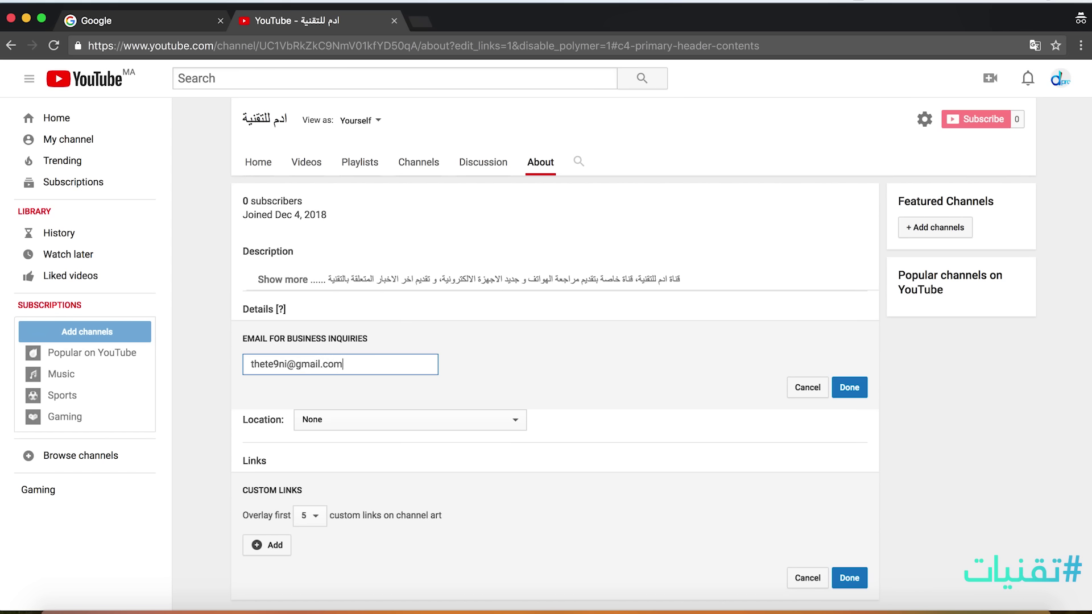
{"action": "left_click", "coordinate": [835, 392]}
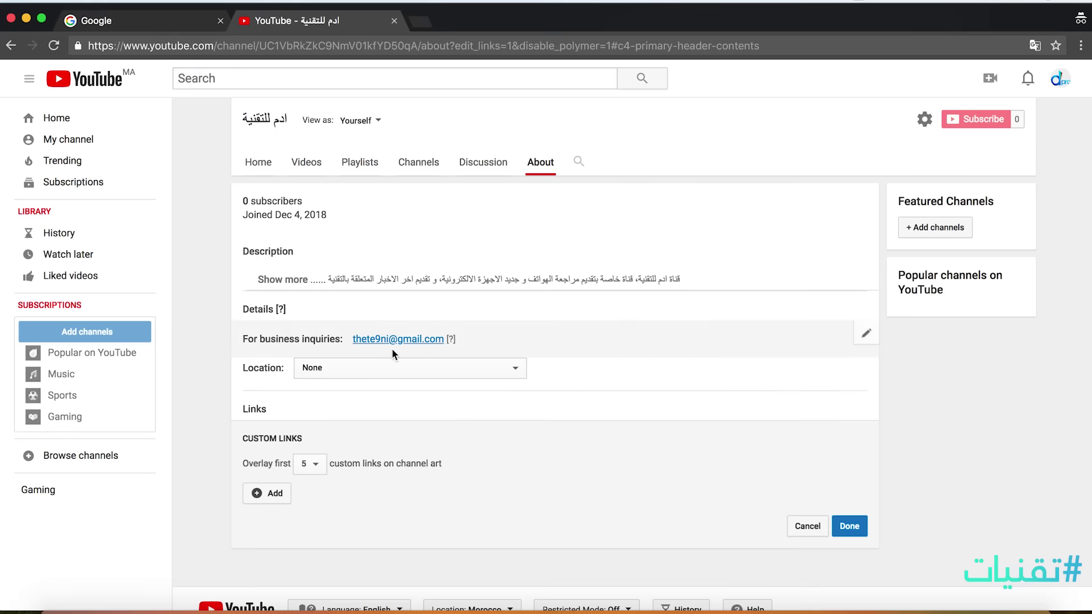
Step: Set the channel location to Morocco and keep 5 links overlaid on the banner
{"action": "left_click", "coordinate": [305, 369]}
{"action": "key", "text": "m"}
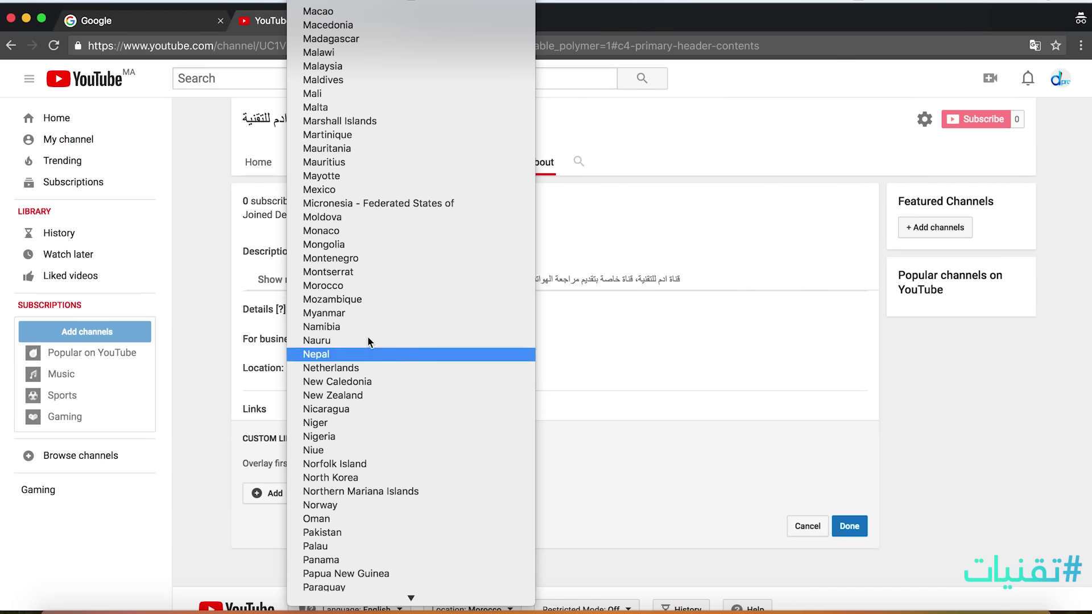
{"action": "left_click", "coordinate": [370, 285]}
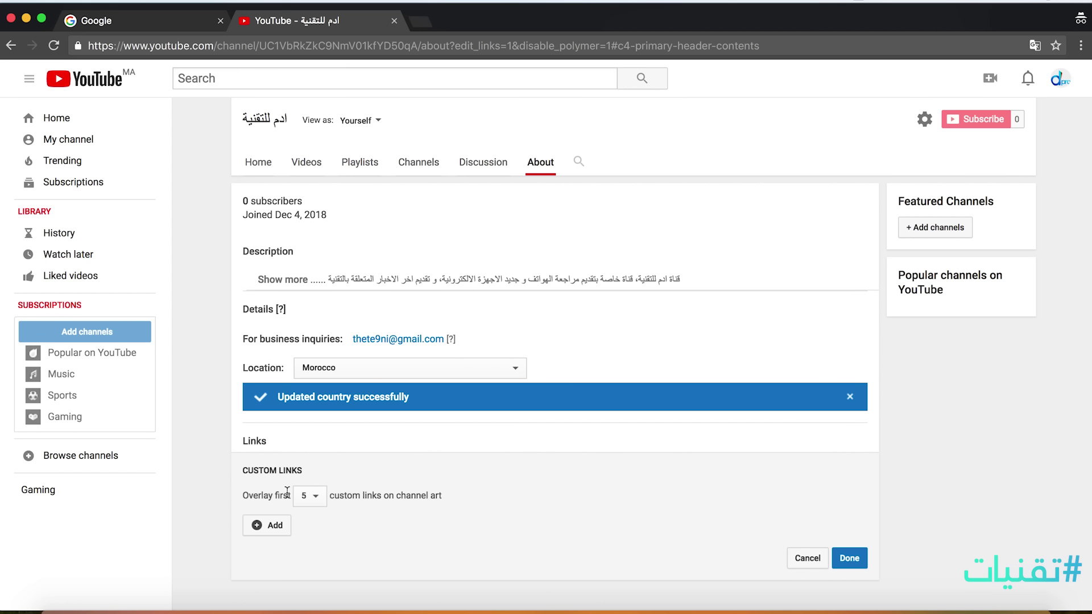
{"action": "left_click", "coordinate": [310, 496]}
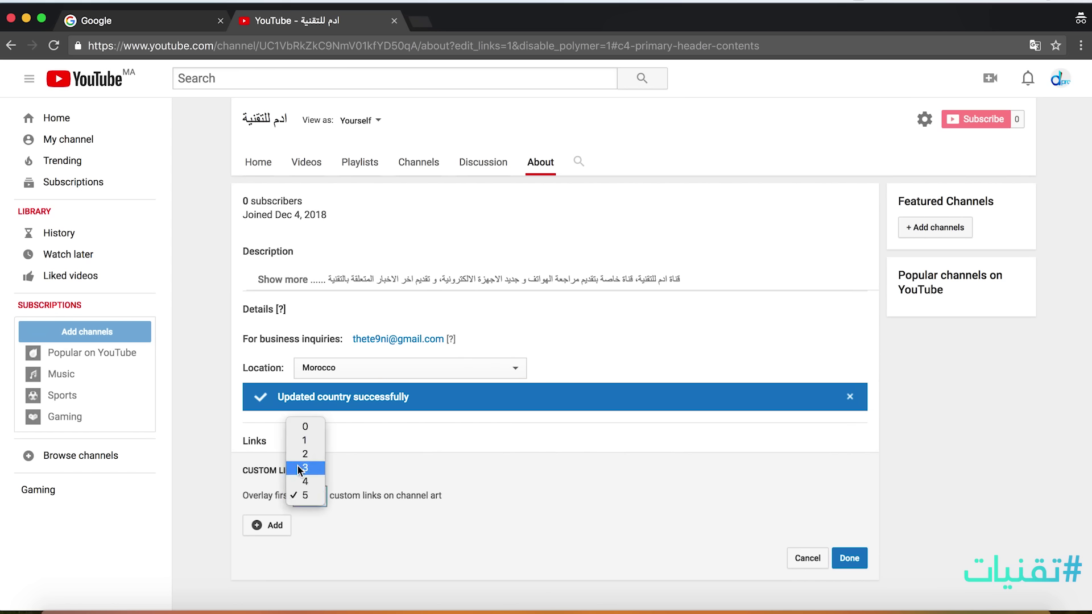
{"action": "left_click", "coordinate": [292, 500]}
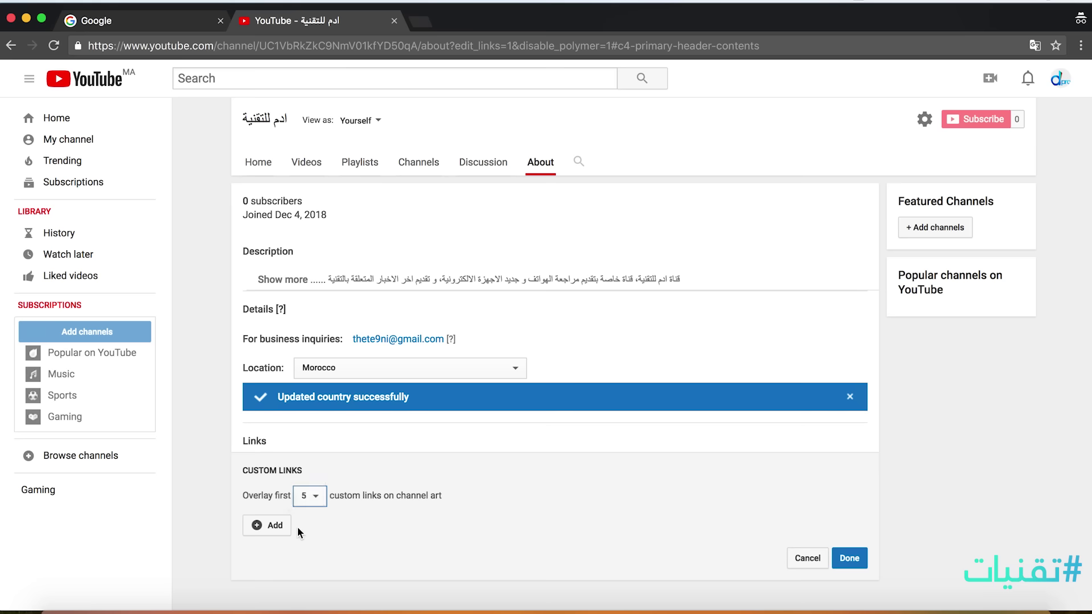
Step: Add custom links titled 'facebook' and 'website' with their pasted page URLs
{"action": "left_click", "coordinate": [254, 524]}
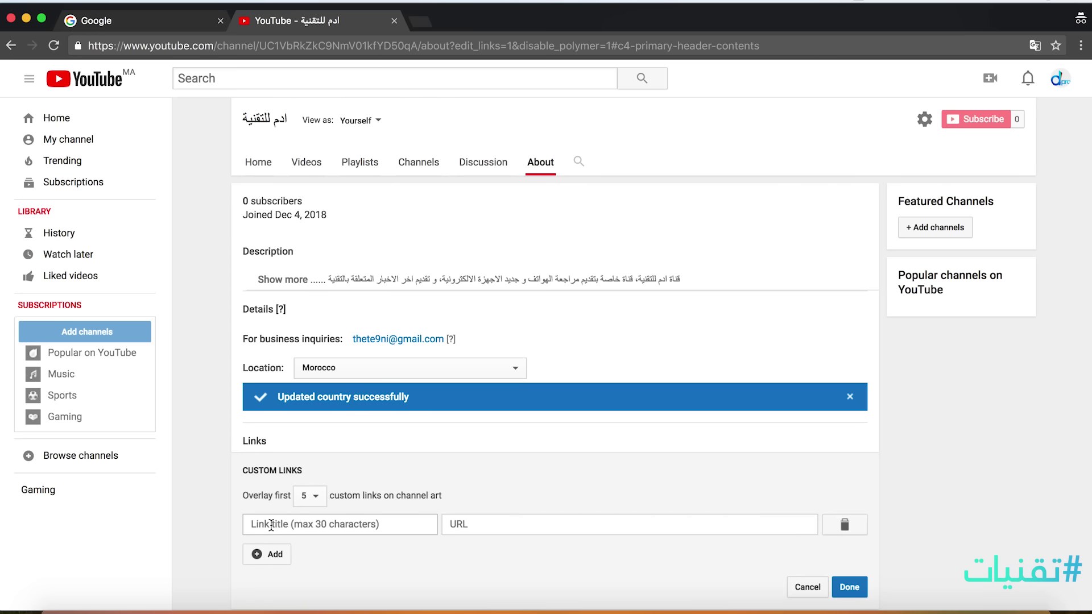
{"action": "left_click", "coordinate": [272, 525]}
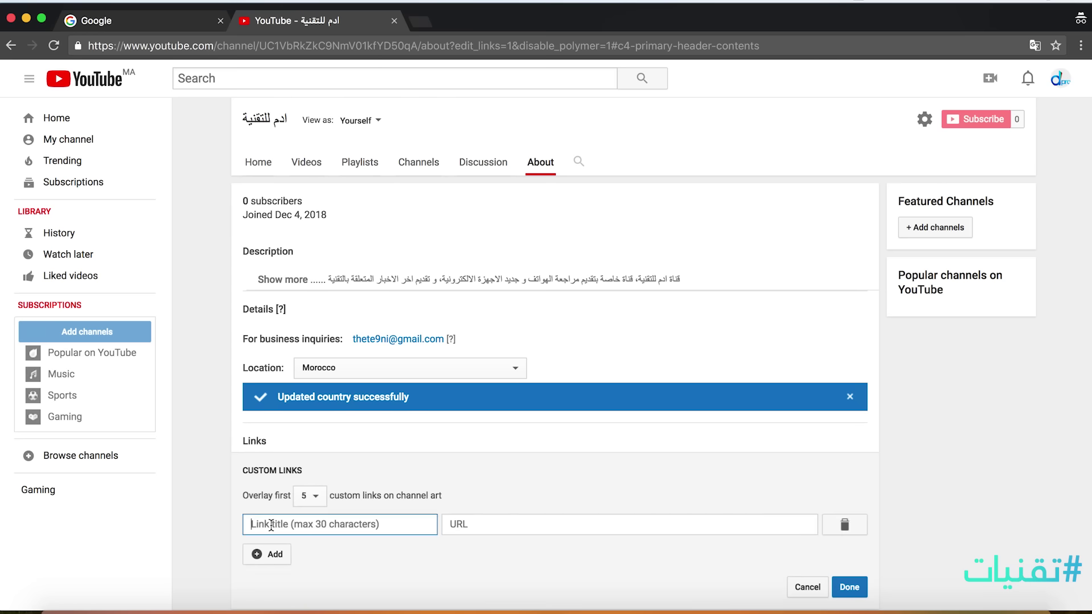
{"action": "type", "text": "facebook"}
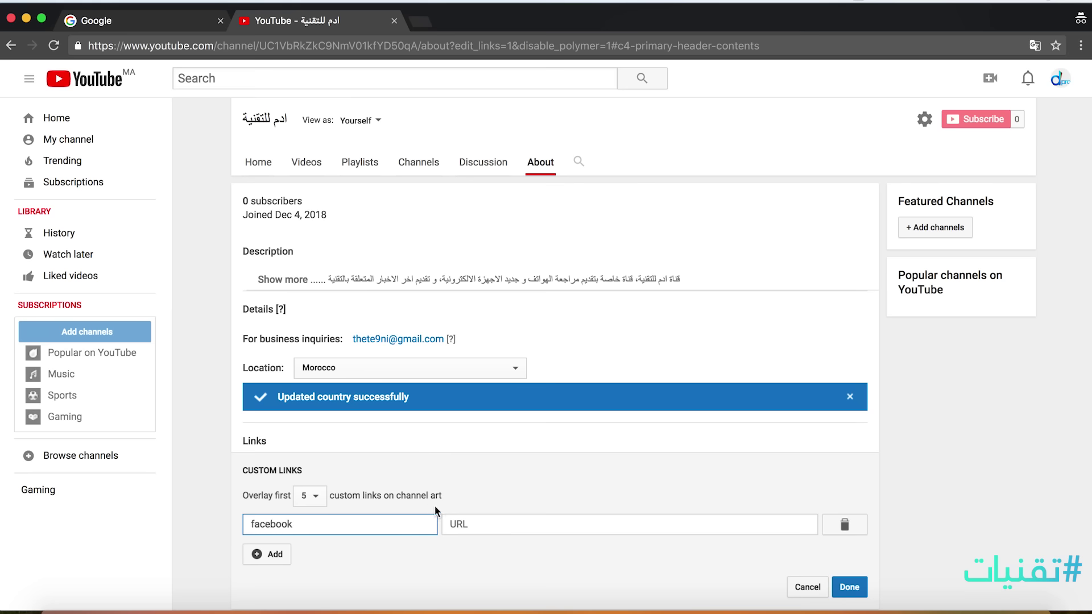
{"action": "left_click", "coordinate": [488, 523]}
{"action": "type", "text": "https://www.facebook.com/te9niat/"}
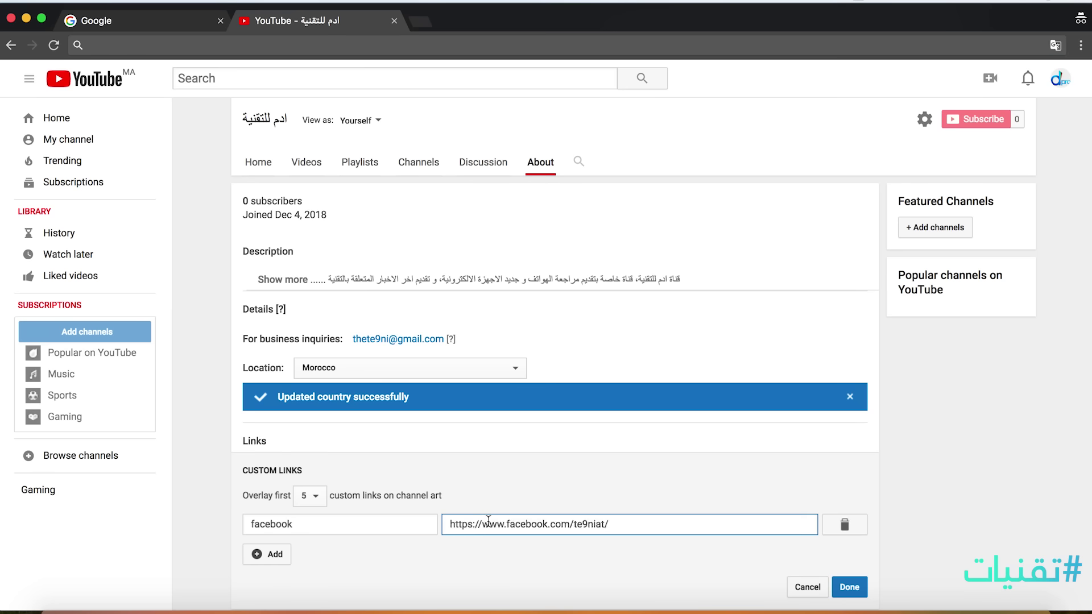
{"action": "scroll", "coordinate": [398, 483], "scroll_direction": "down", "scroll_amount": 3}
{"action": "left_click", "coordinate": [276, 414]}
{"action": "left_click", "coordinate": [304, 407]}
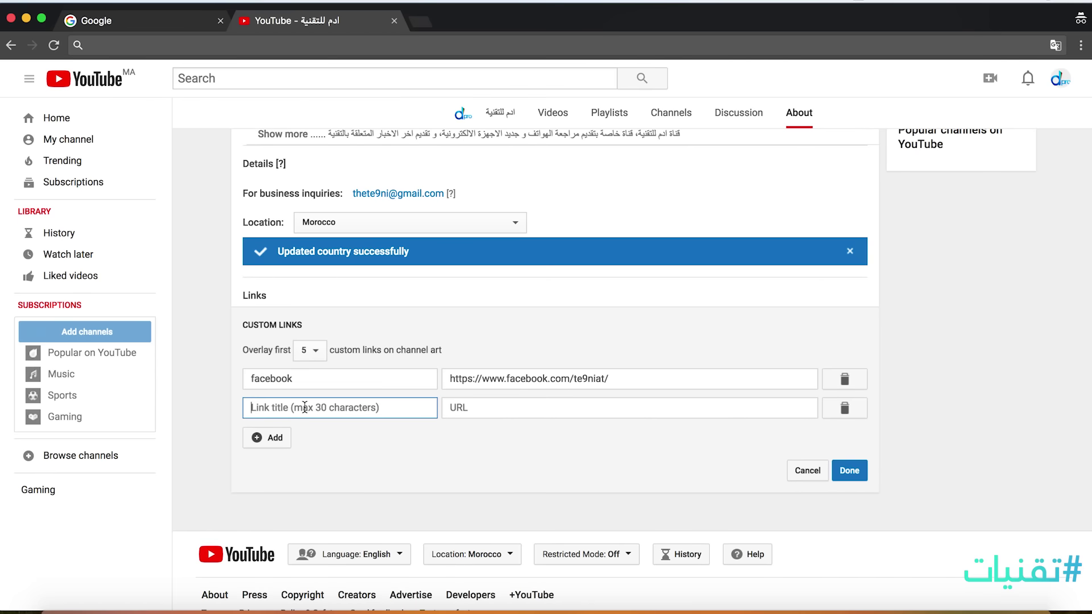
{"action": "type", "text": "website"}
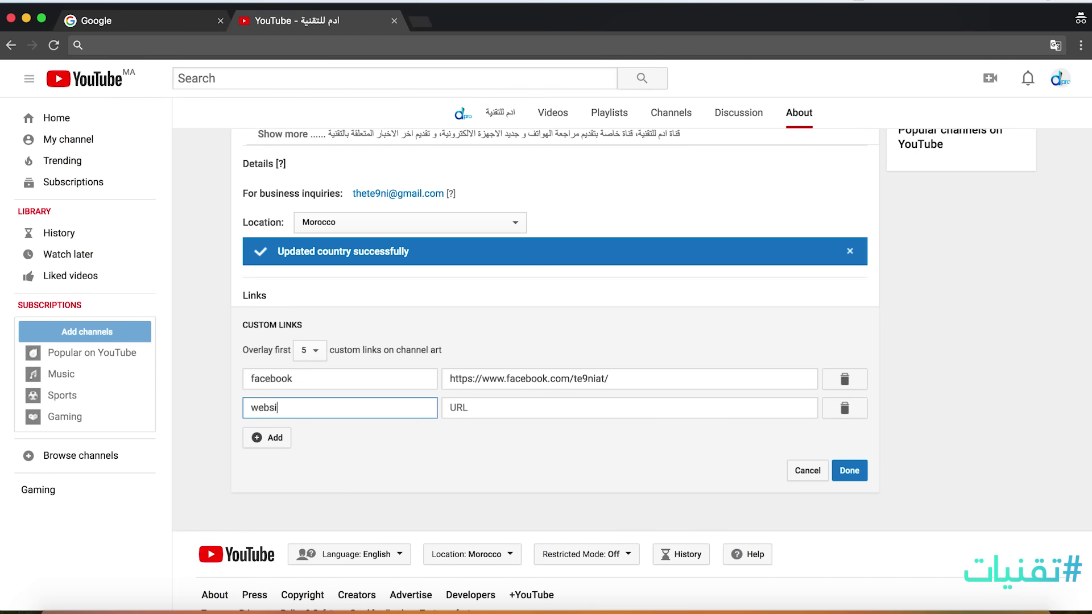
{"action": "left_click", "coordinate": [480, 408]}
{"action": "type", "text": "https://www.te9nyat.com"}
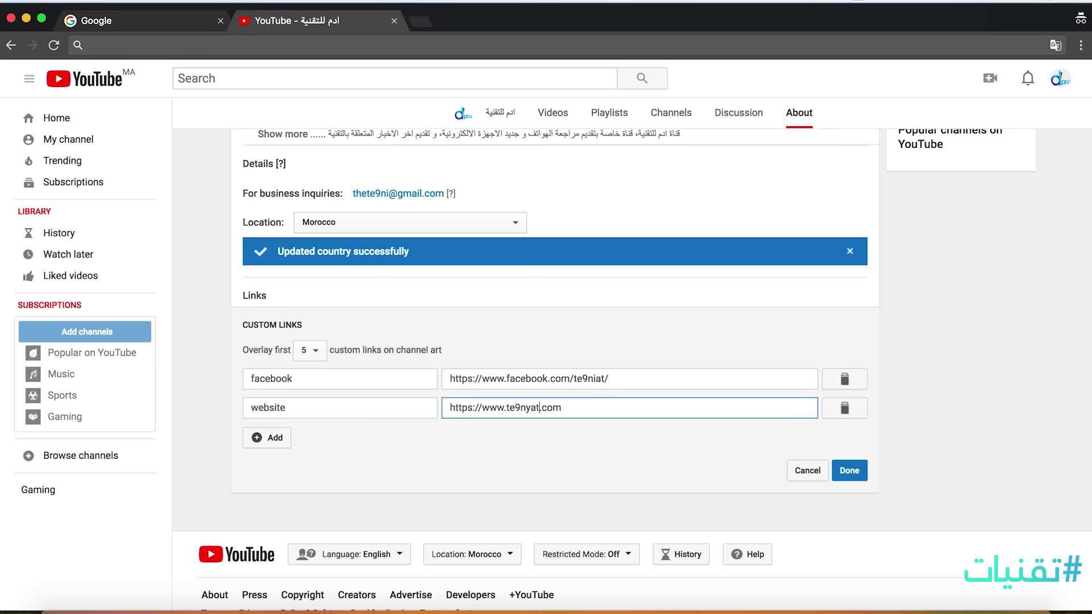
Step: Add another link with the Instagram address, keep 5 links overlaid, and save the links
{"action": "left_click", "coordinate": [267, 438]}
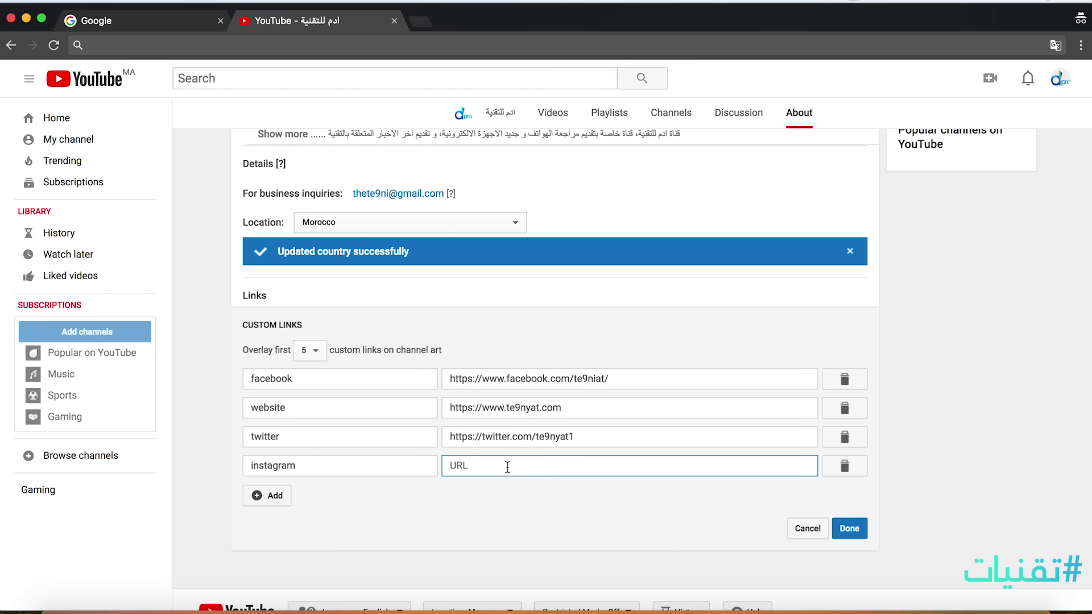
{"action": "type", "text": "https://instagram.com/te9nyat"}
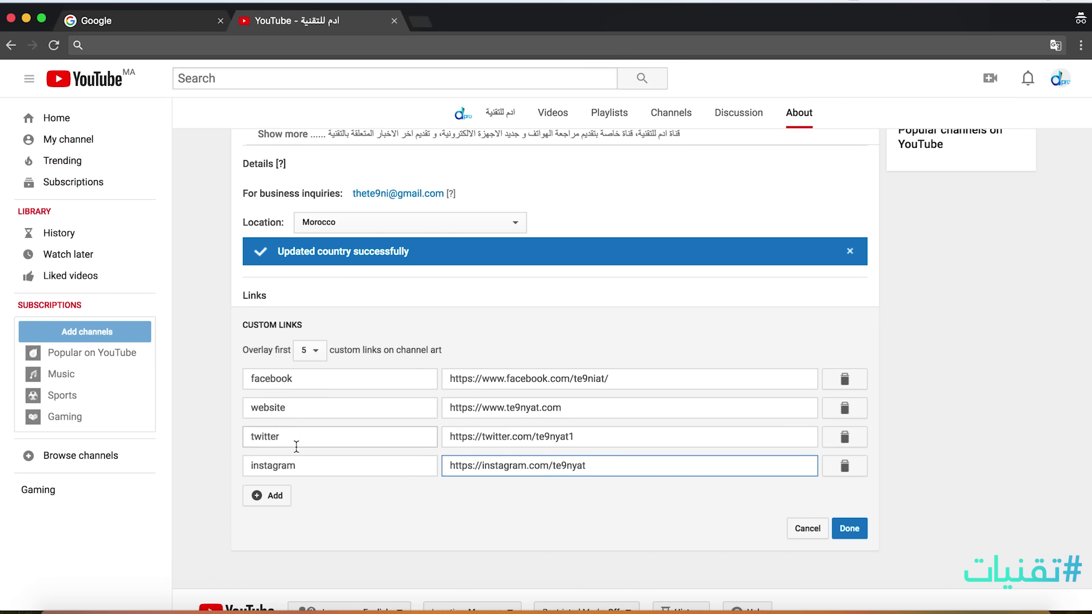
{"action": "left_click", "coordinate": [310, 350]}
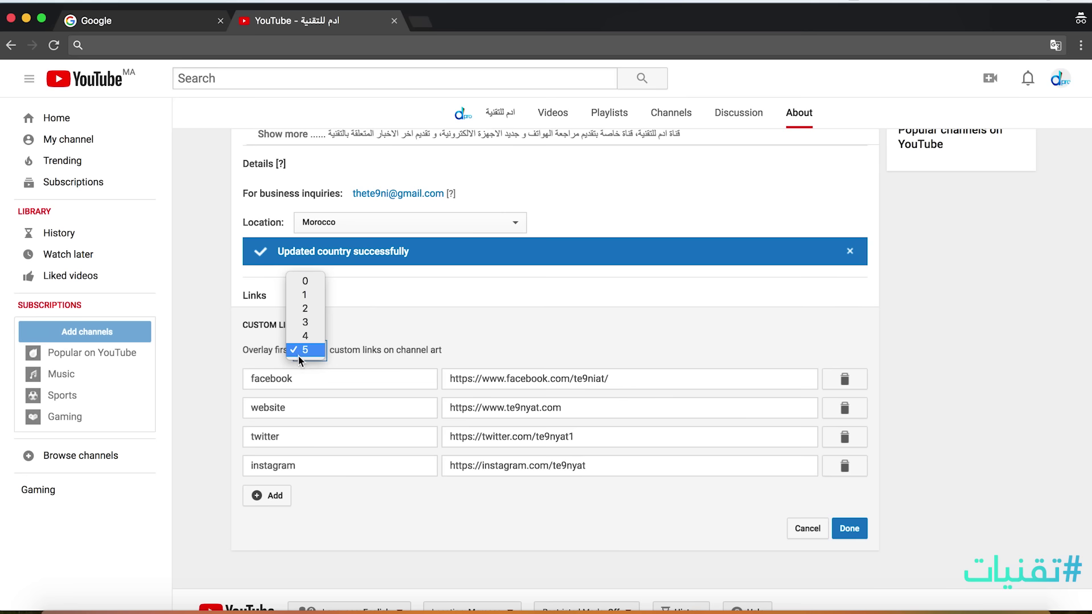
{"action": "left_click", "coordinate": [382, 340]}
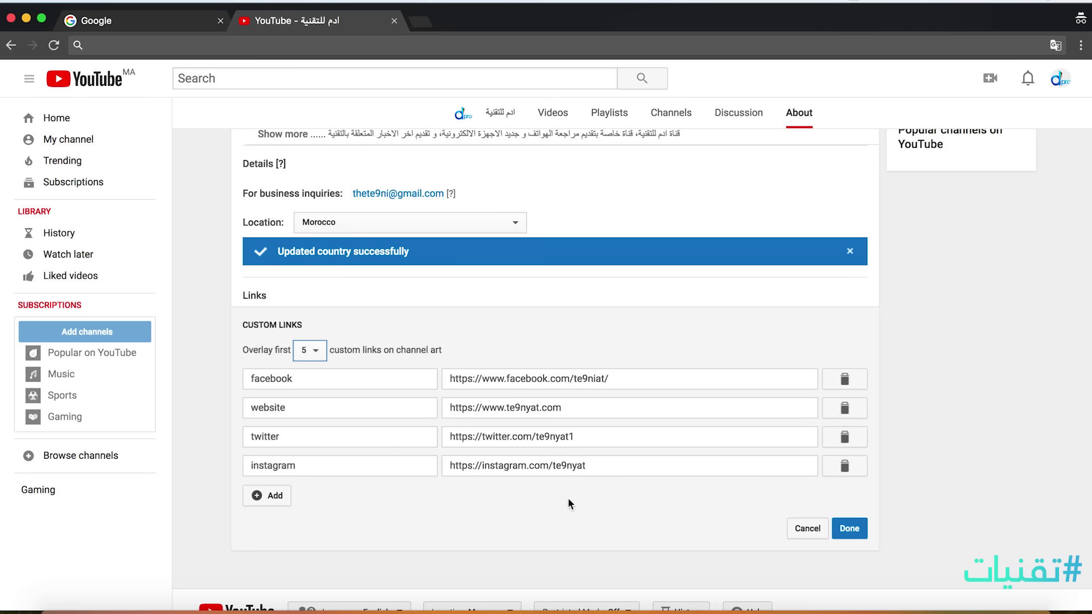
{"action": "left_click", "coordinate": [848, 528]}
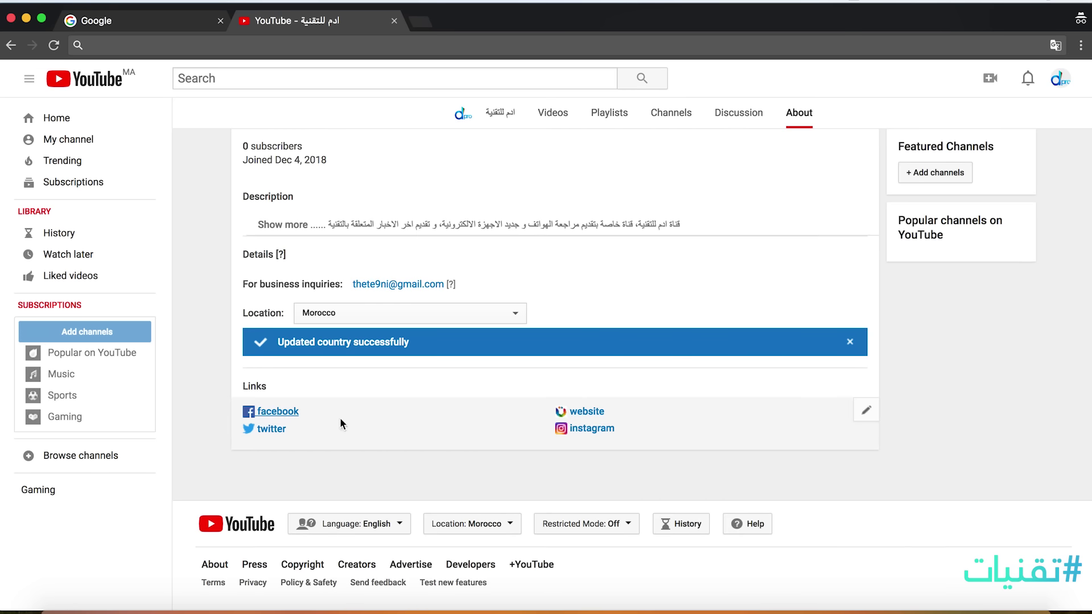
Step: Review the channel's Home and About pages, ending on Home with banner and social links
{"action": "scroll", "coordinate": [323, 416], "scroll_direction": "up", "scroll_amount": 4}
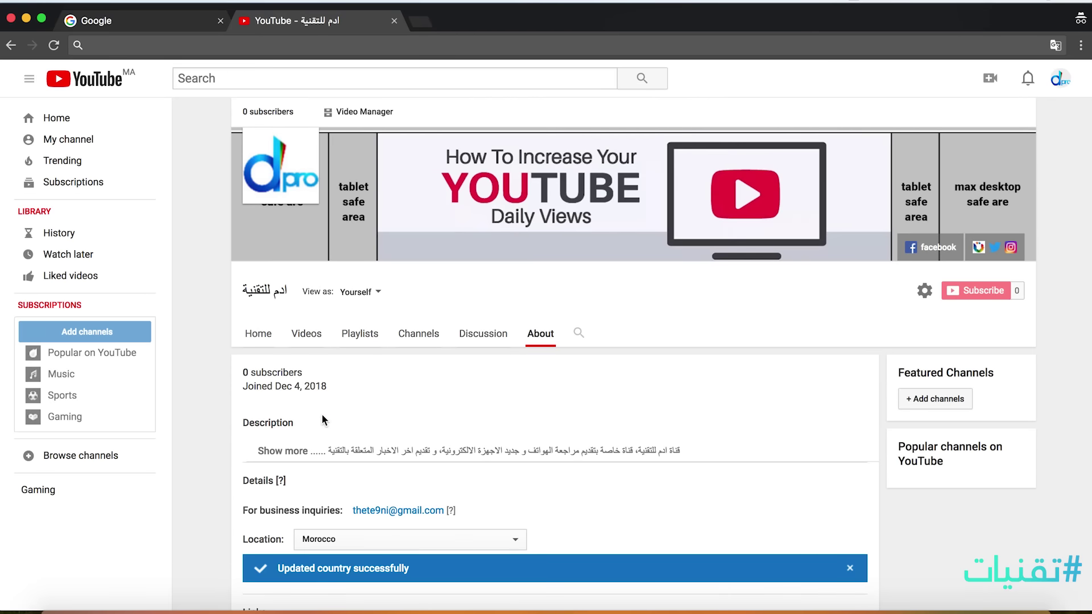
{"action": "scroll", "coordinate": [322, 415], "scroll_direction": "down", "scroll_amount": 4}
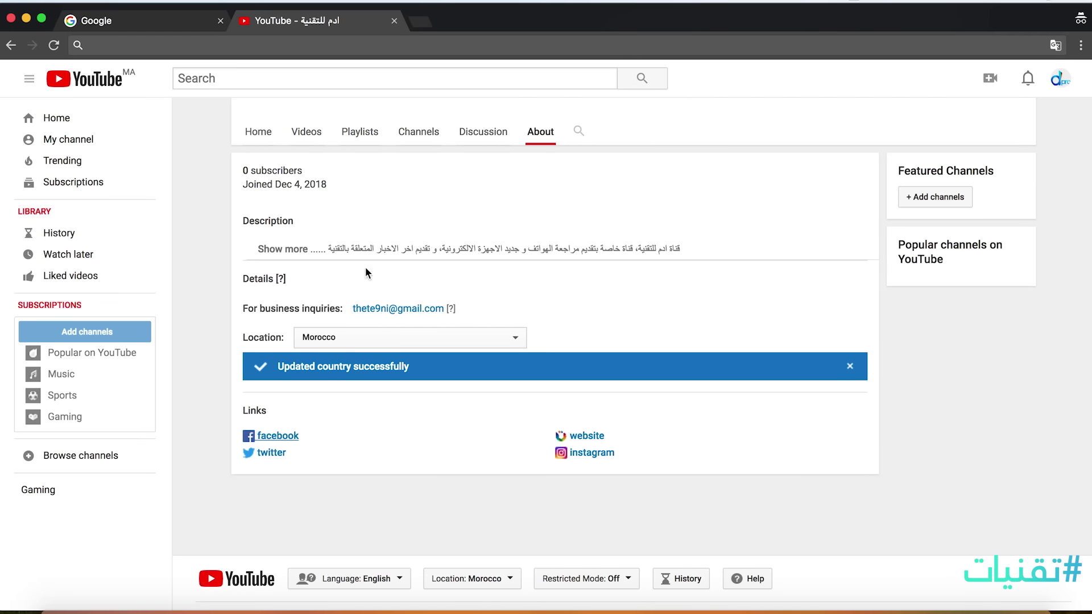
{"action": "scroll", "coordinate": [530, 363], "scroll_direction": "up", "scroll_amount": 4}
{"action": "left_click", "coordinate": [257, 336]}
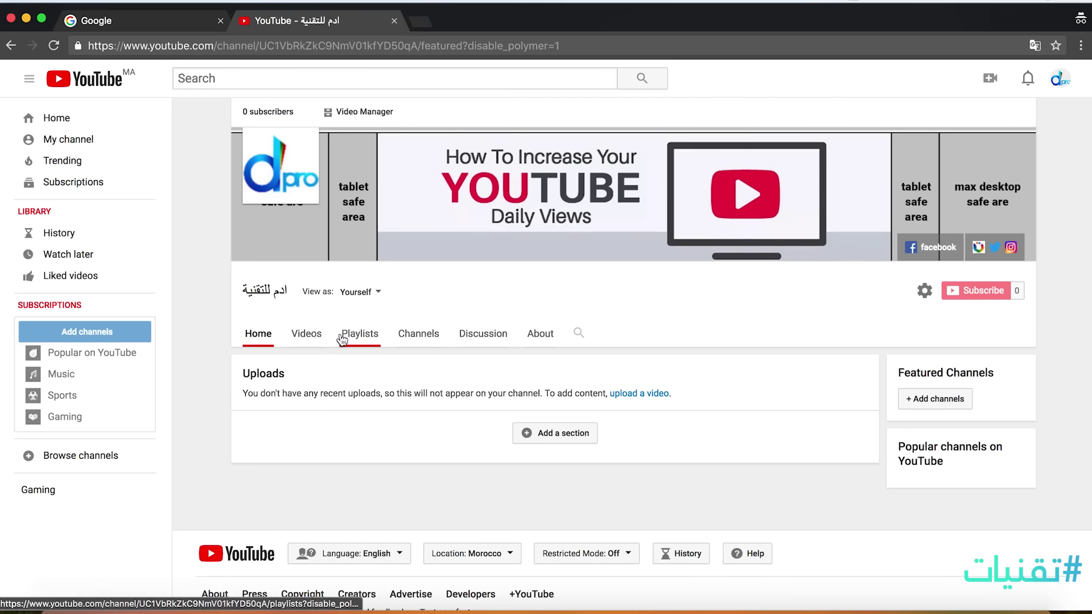
{"action": "left_click", "coordinate": [542, 334]}
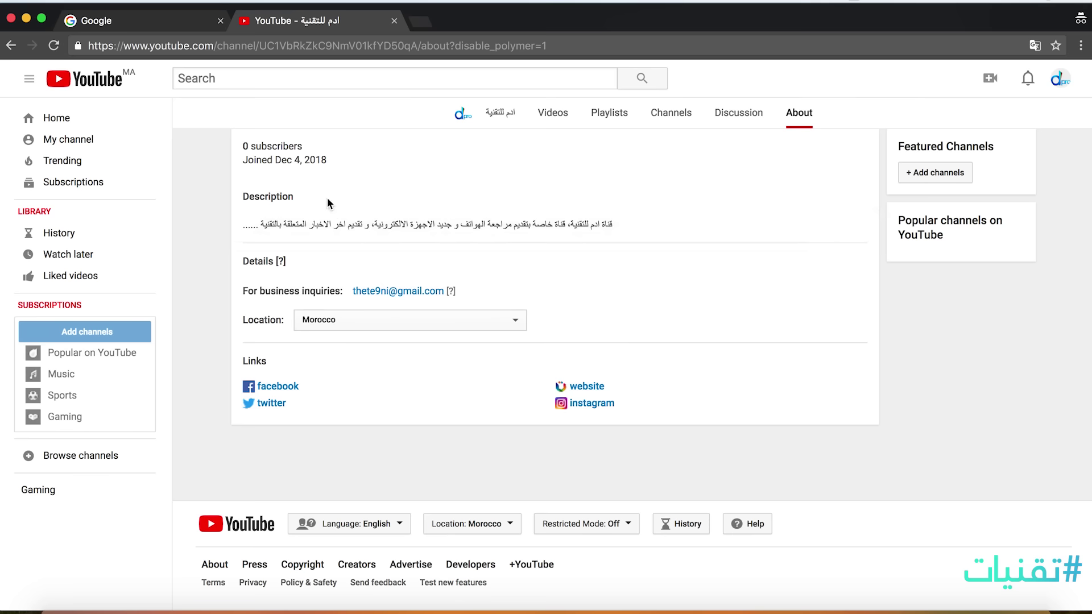
{"action": "left_click", "coordinate": [499, 115]}
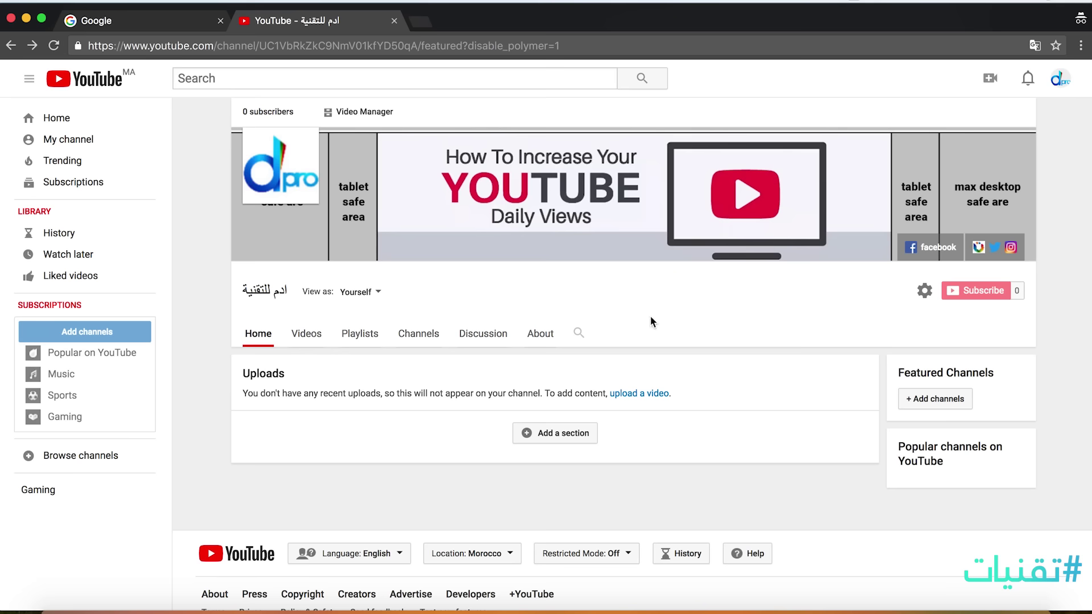
{"action": "scroll", "coordinate": [725, 220], "scroll_direction": "up", "scroll_amount": 2}
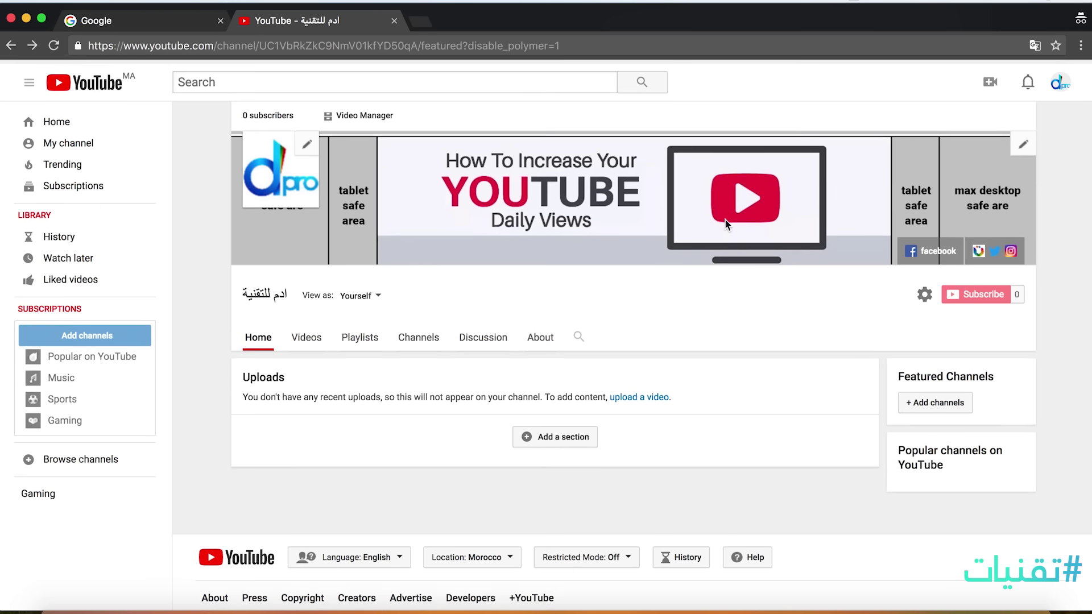
{"action": "mouse_move", "coordinate": [618, 376]}
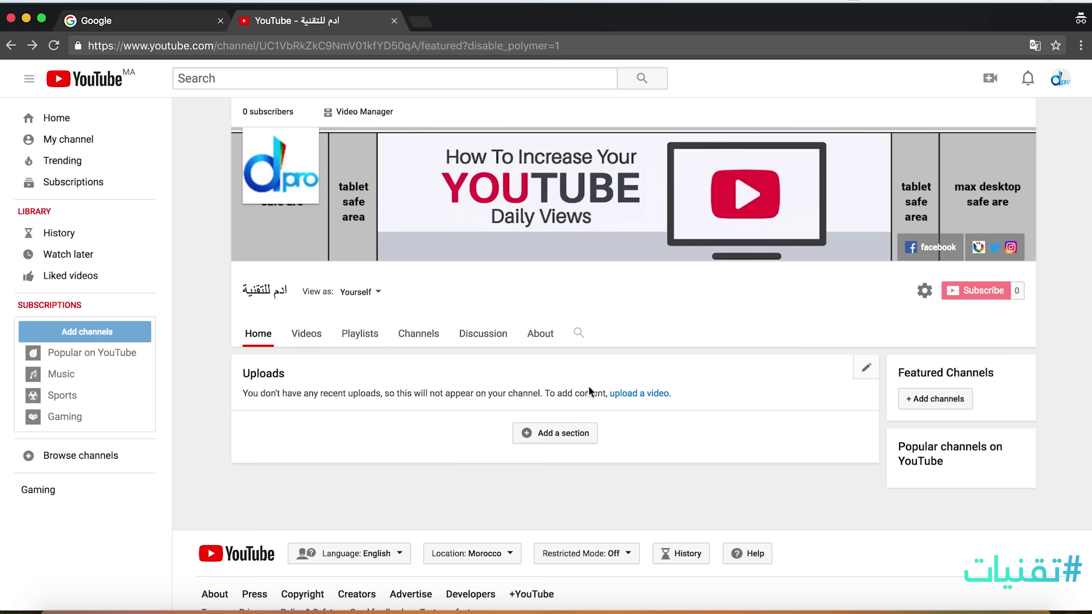